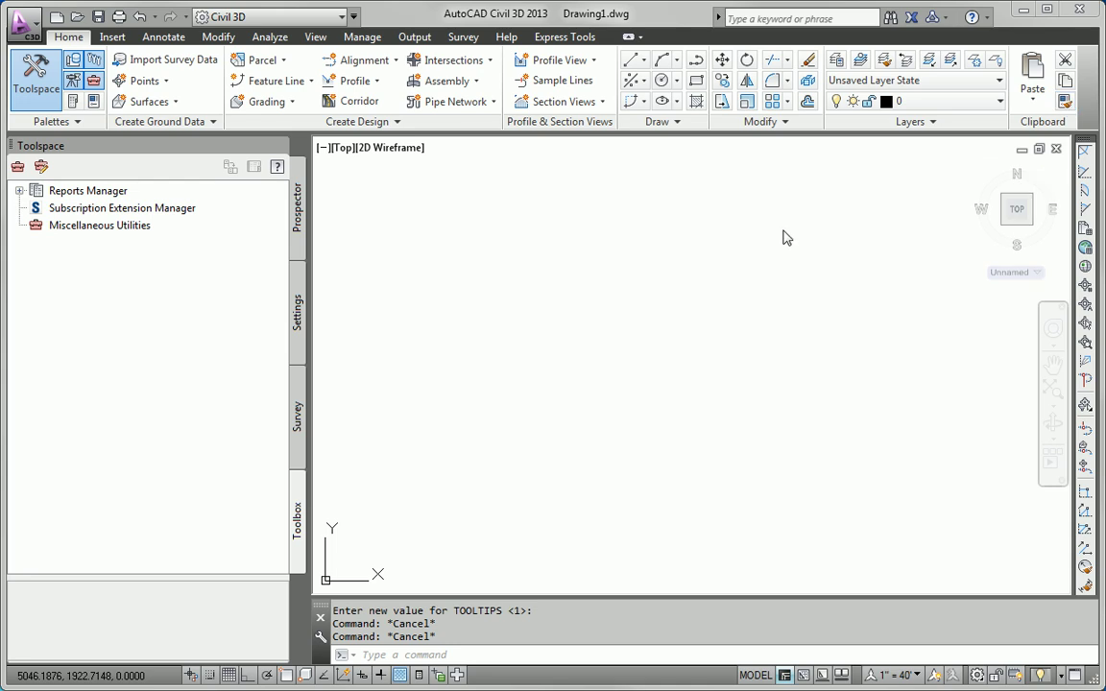
Step: Browse the Home, Insert, Annotate, Analyze and Modify ribbon tabs, finishing on Insert
{"action": "left_click", "coordinate": [773, 263]}
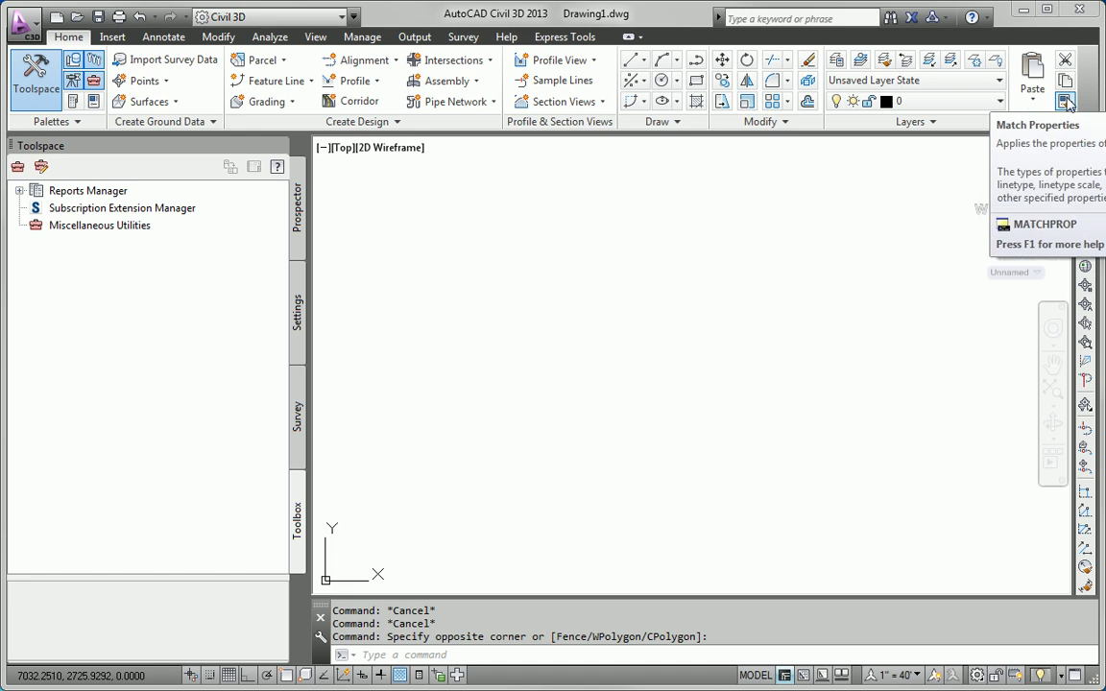
{"action": "key", "text": "Escape"}
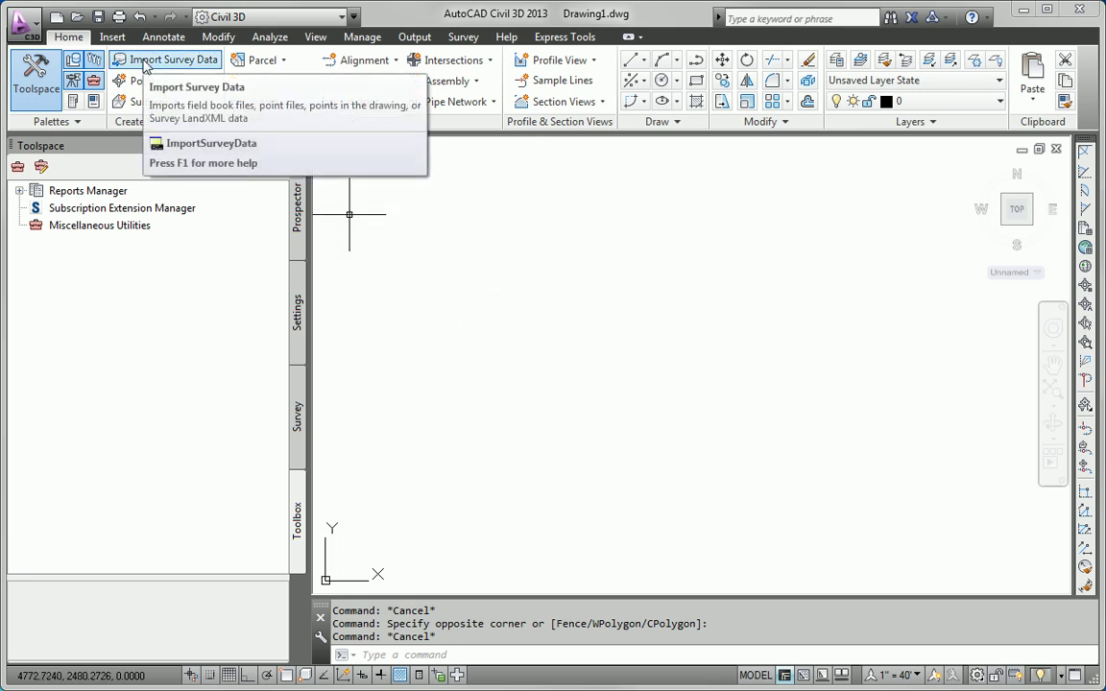
{"action": "left_click", "coordinate": [113, 37]}
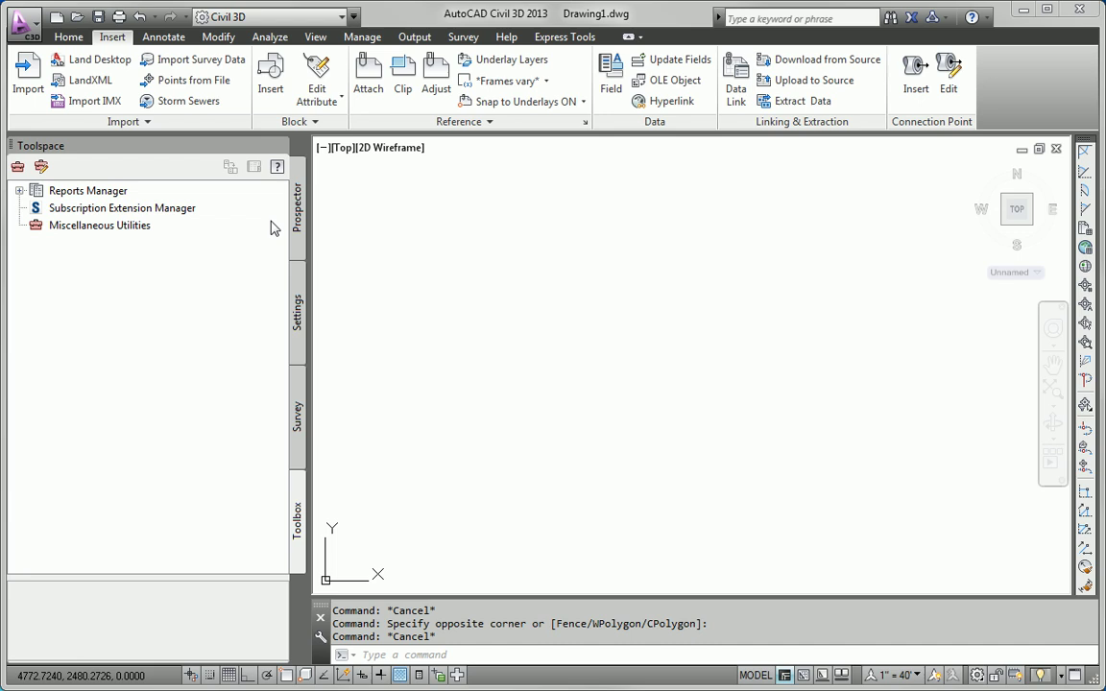
{"action": "key", "text": "Escape"}
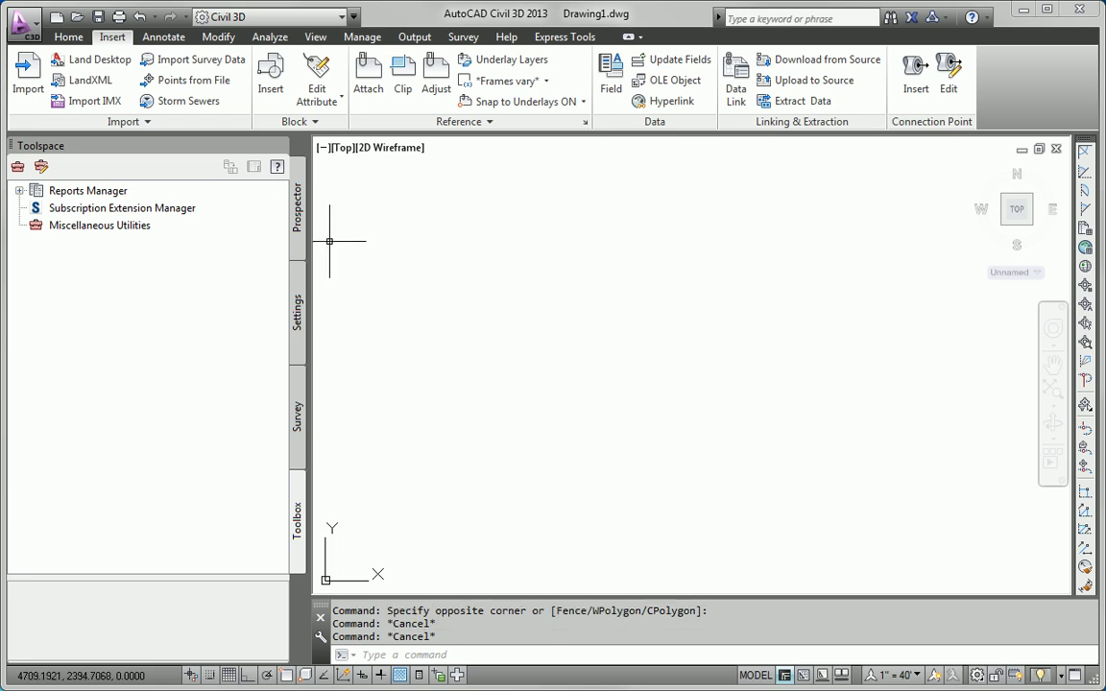
{"action": "left_click", "coordinate": [64, 38]}
{"action": "left_click", "coordinate": [153, 38]}
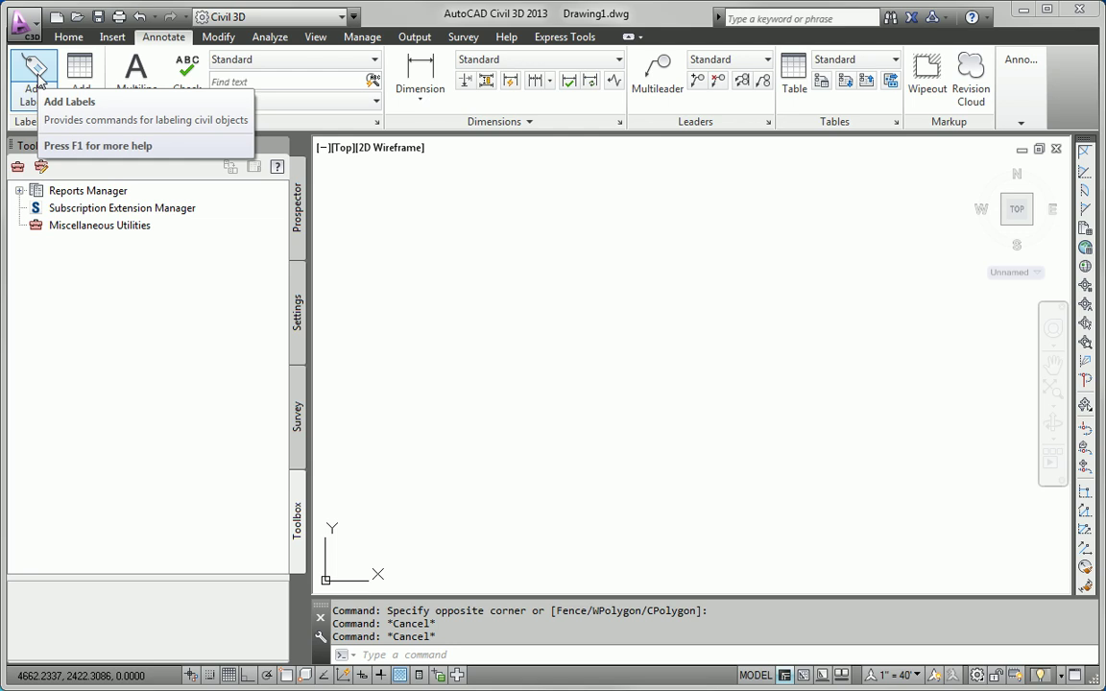
{"action": "left_click", "coordinate": [259, 39]}
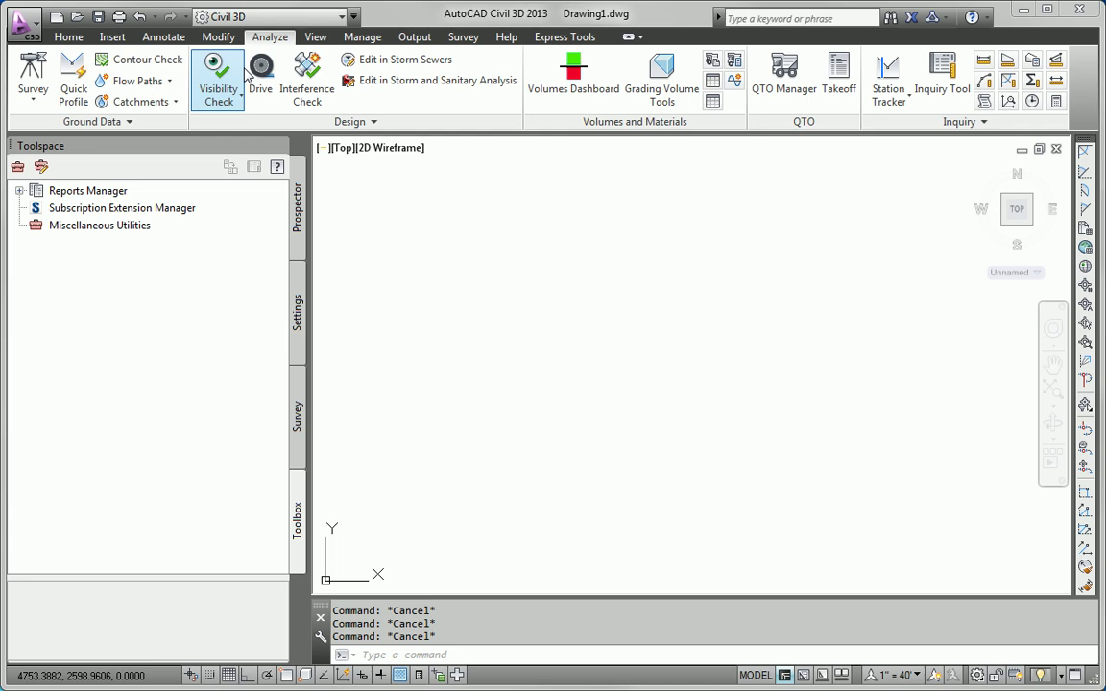
{"action": "left_click", "coordinate": [218, 36]}
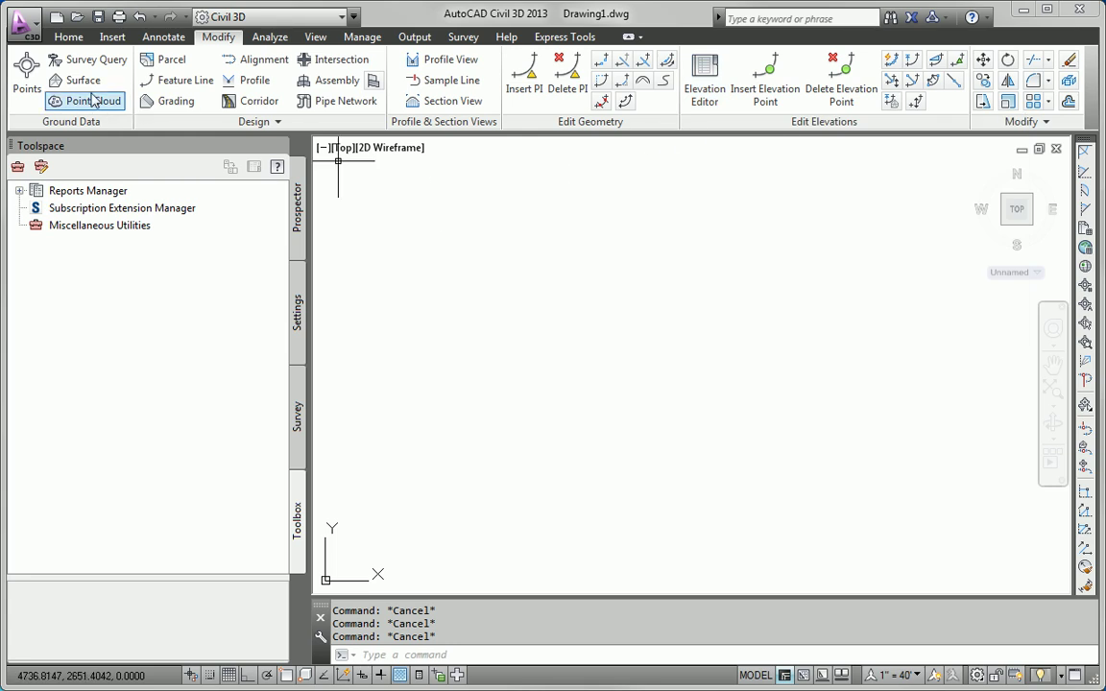
{"action": "left_click", "coordinate": [68, 37]}
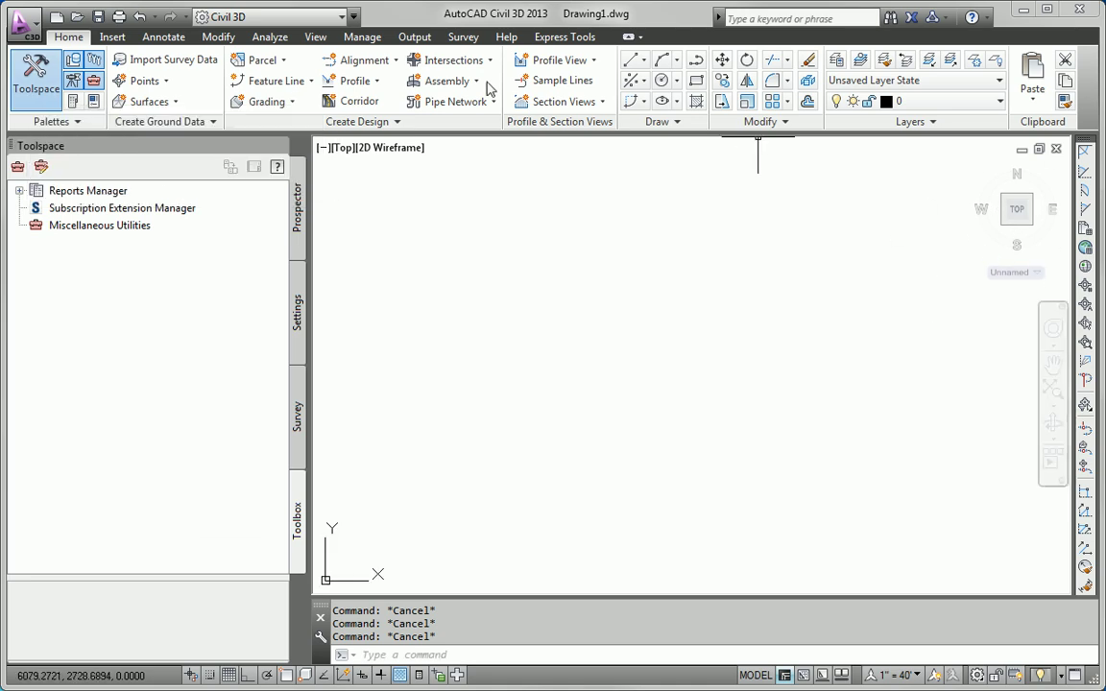
{"action": "left_click", "coordinate": [114, 37]}
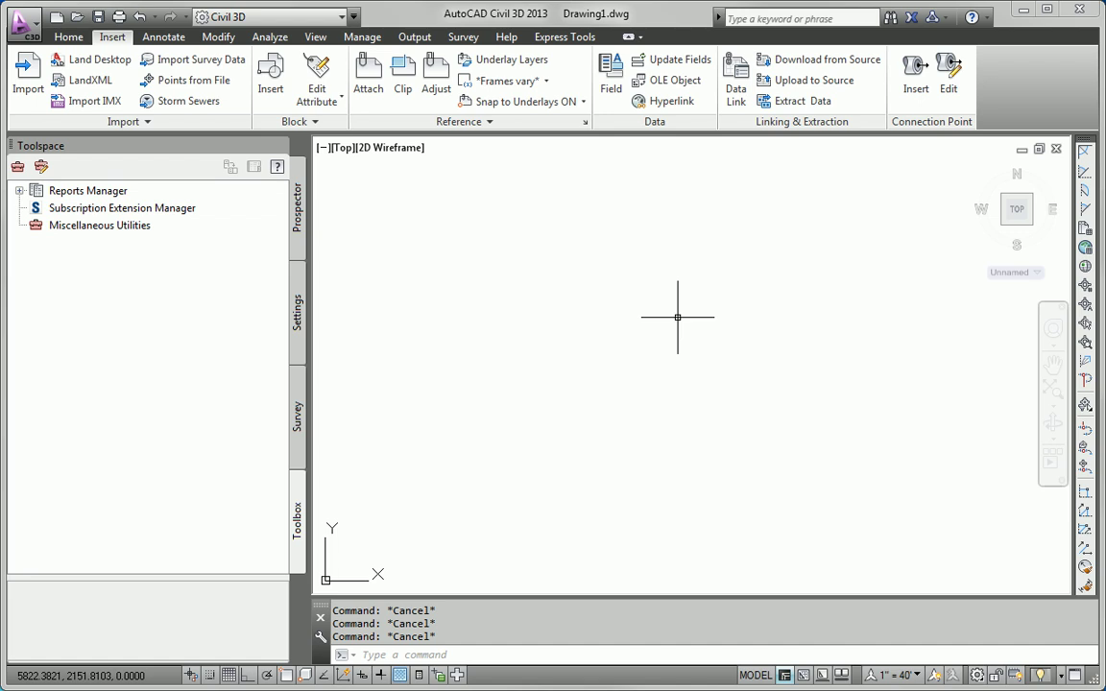
Step: Switch Snap mode on with F9
{"action": "key", "text": "F9"}
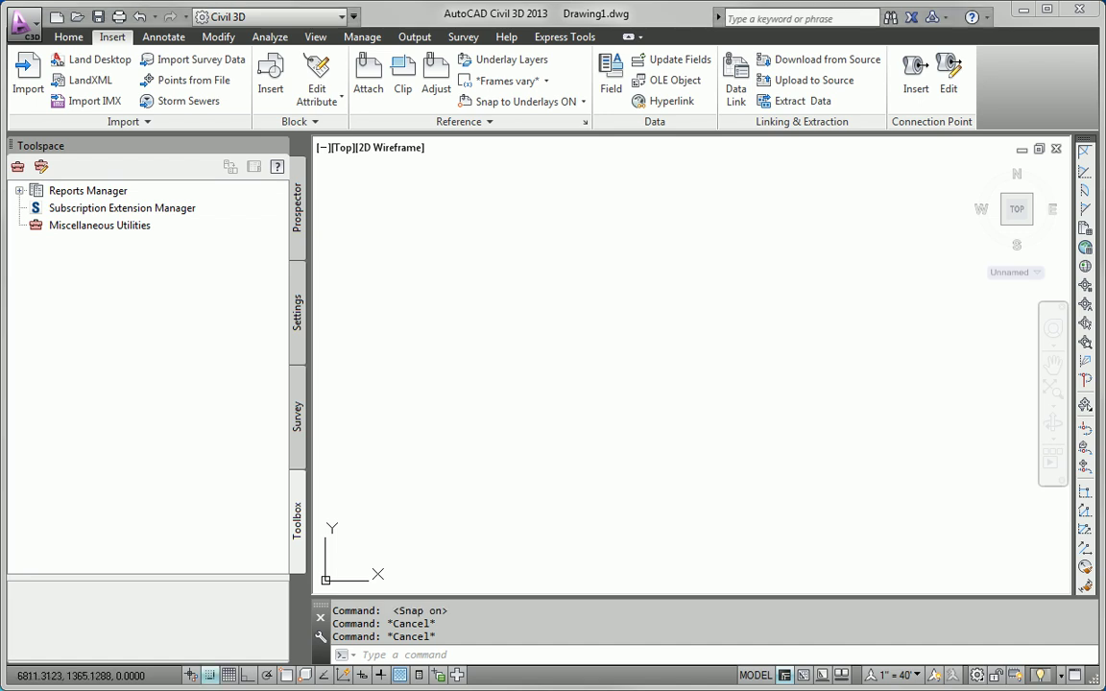
Step: Open User Interface 2.dwg from the Chapter 01 folder
{"action": "left_click", "coordinate": [37, 29]}
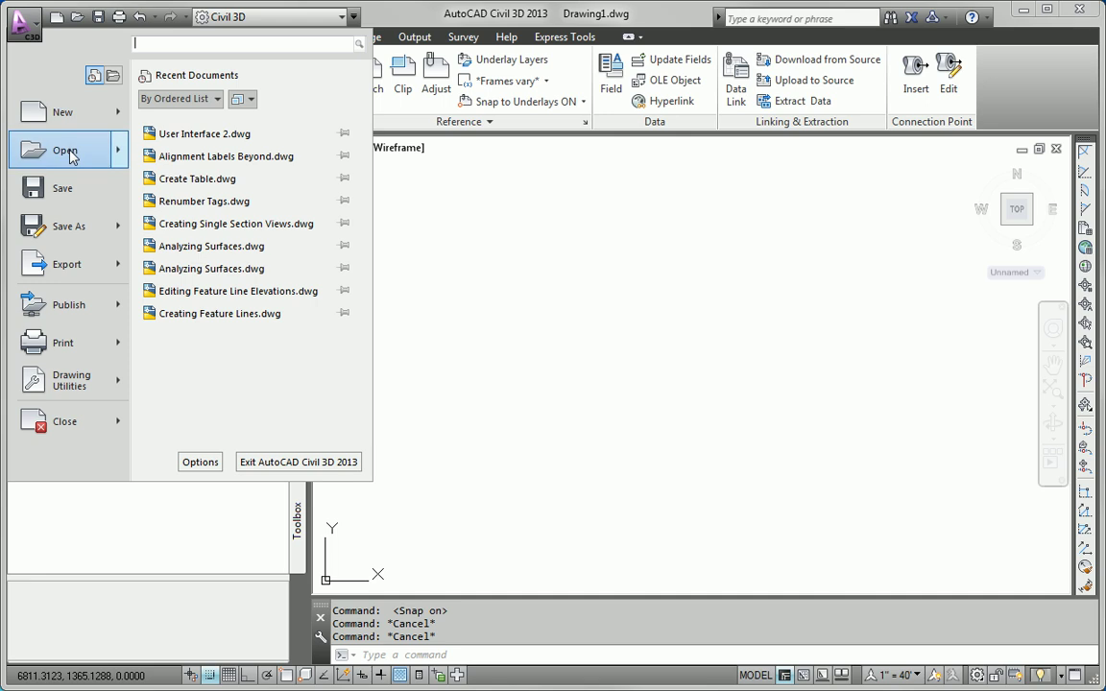
{"action": "left_click", "coordinate": [71, 155]}
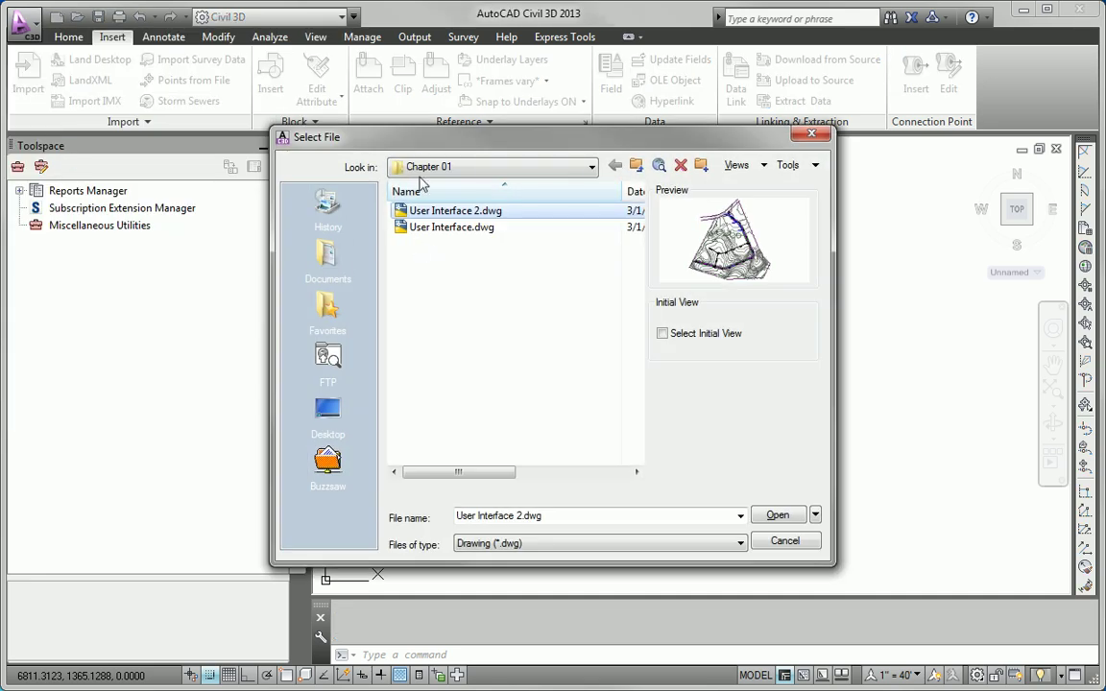
{"action": "left_click", "coordinate": [465, 213]}
{"action": "left_click", "coordinate": [785, 524]}
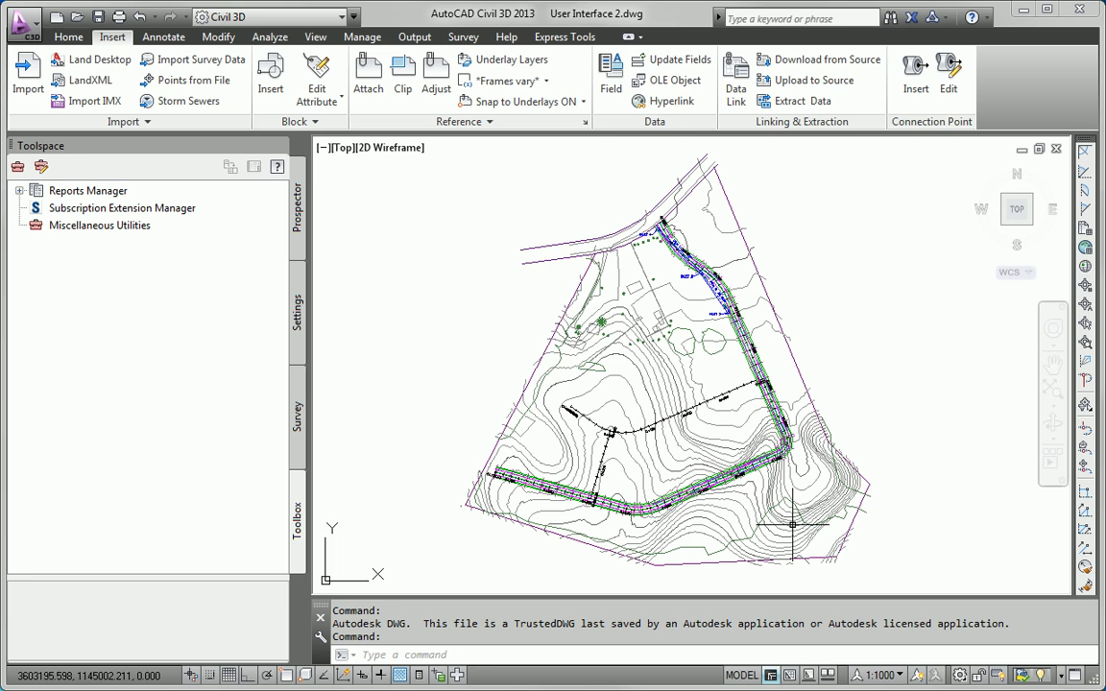
Step: Look through the Application menu's commands, then close the menu
{"action": "left_click", "coordinate": [35, 35]}
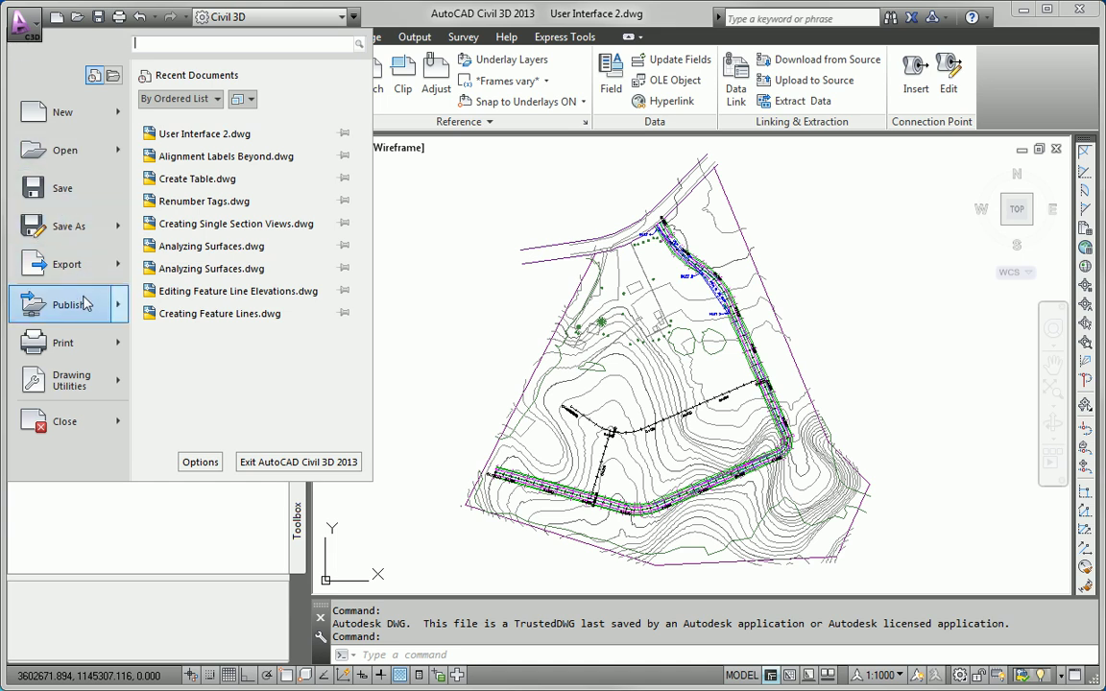
{"action": "mouse_move", "coordinate": [81, 352]}
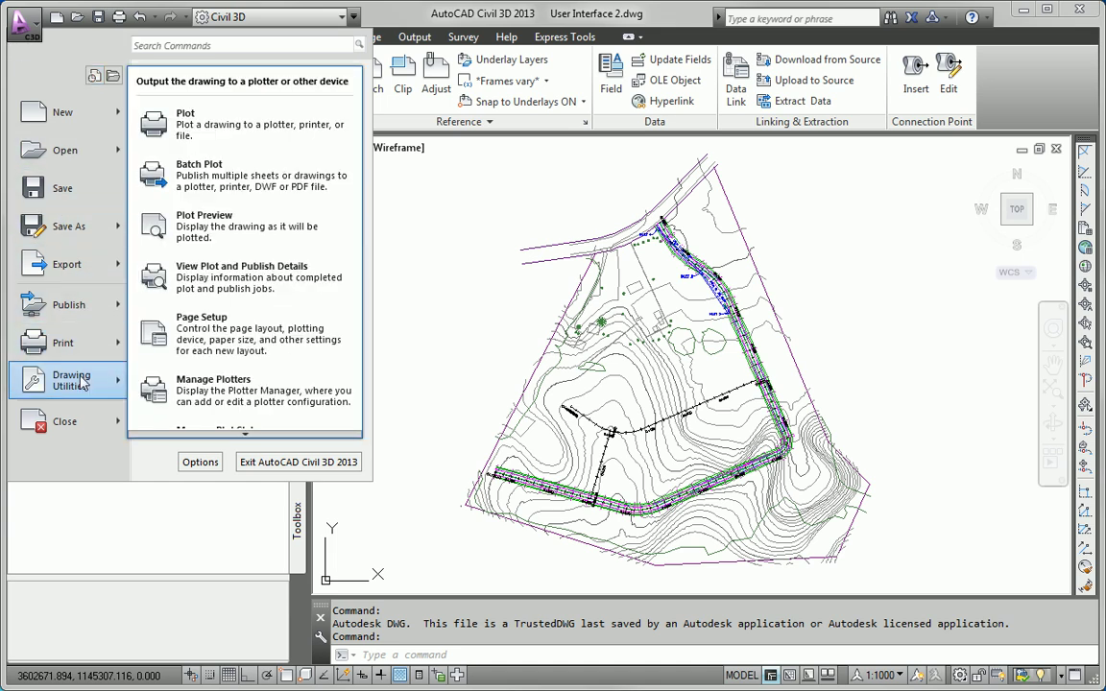
{"action": "mouse_move", "coordinate": [72, 382]}
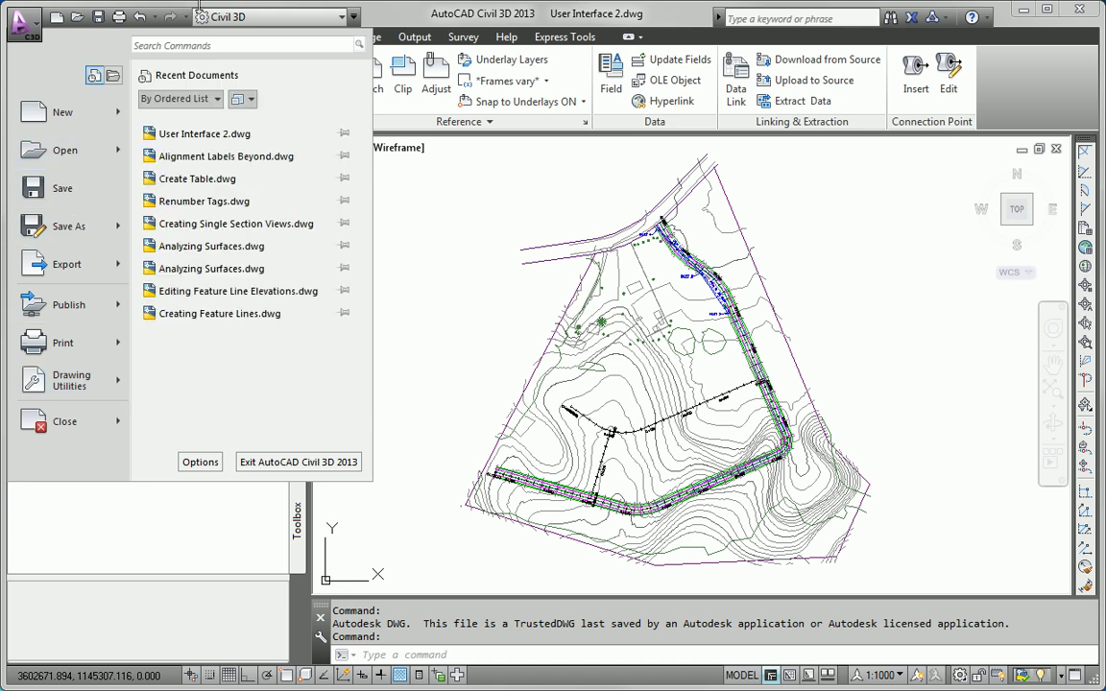
{"action": "left_click", "coordinate": [344, 15]}
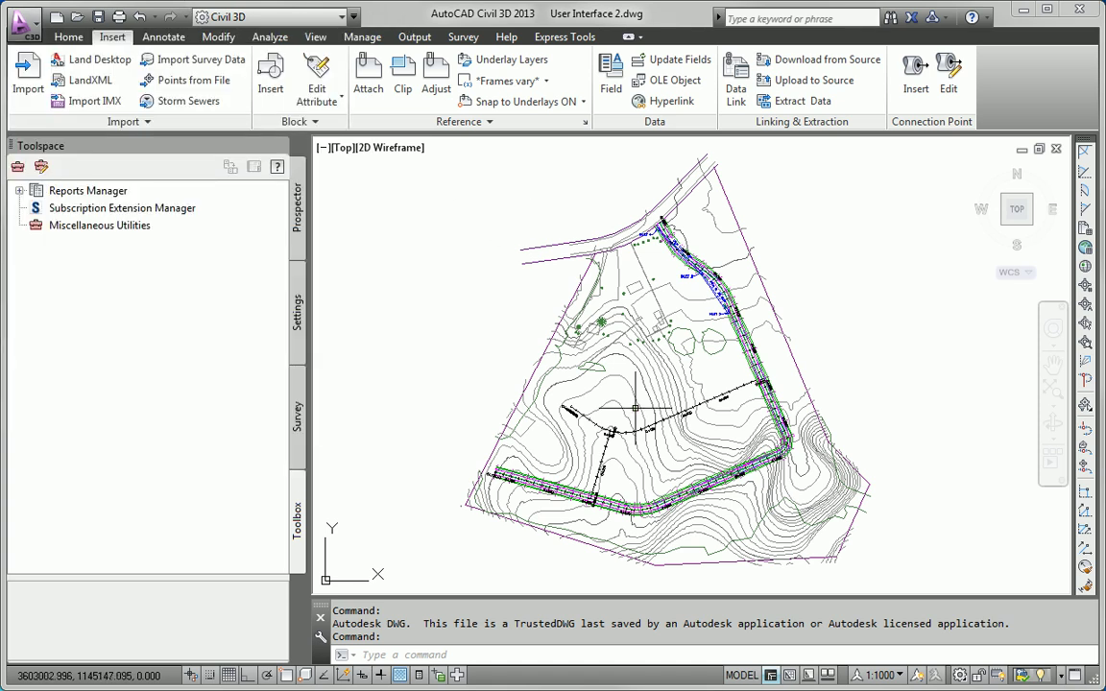
Step: Draw a closed four-sided LINE outline around most of the site plan
{"action": "mouse_move", "coordinate": [635, 408]}
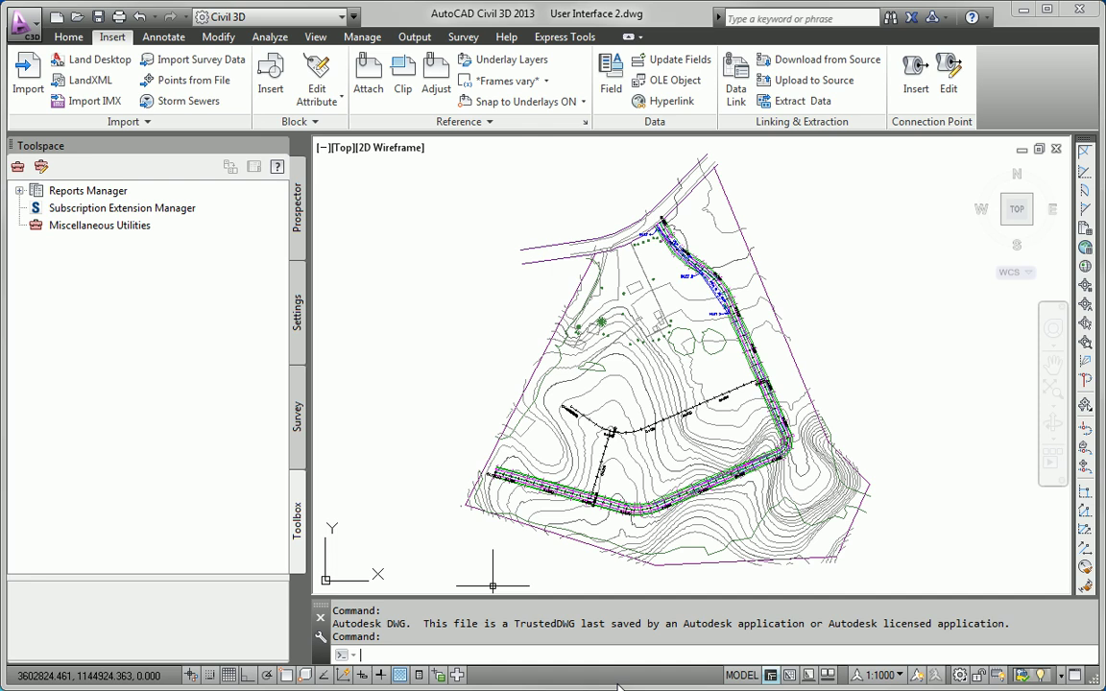
{"action": "type", "text": "line"}
{"action": "key", "text": "Return"}
{"action": "left_click", "coordinate": [414, 484]}
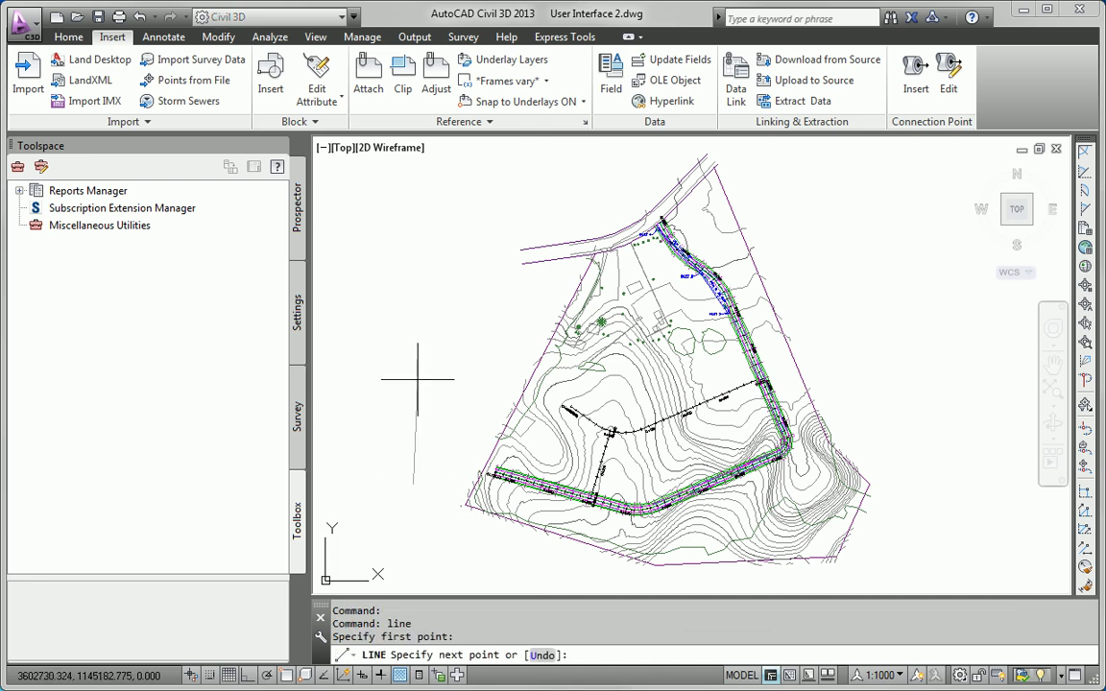
{"action": "left_click", "coordinate": [416, 315]}
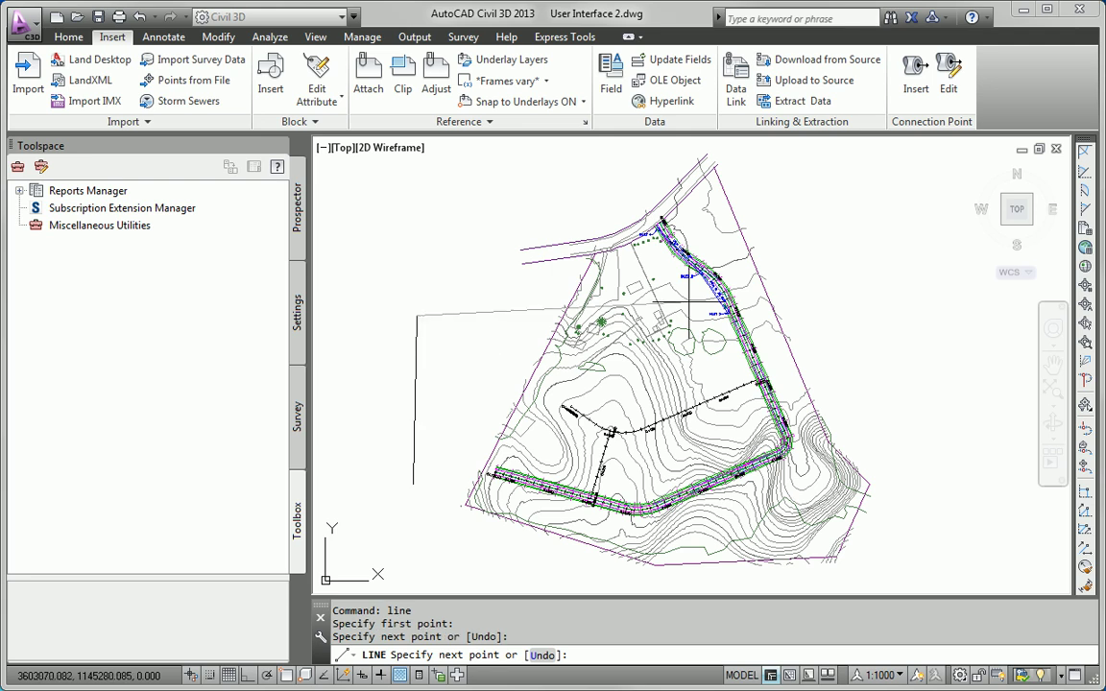
{"action": "left_click", "coordinate": [862, 263]}
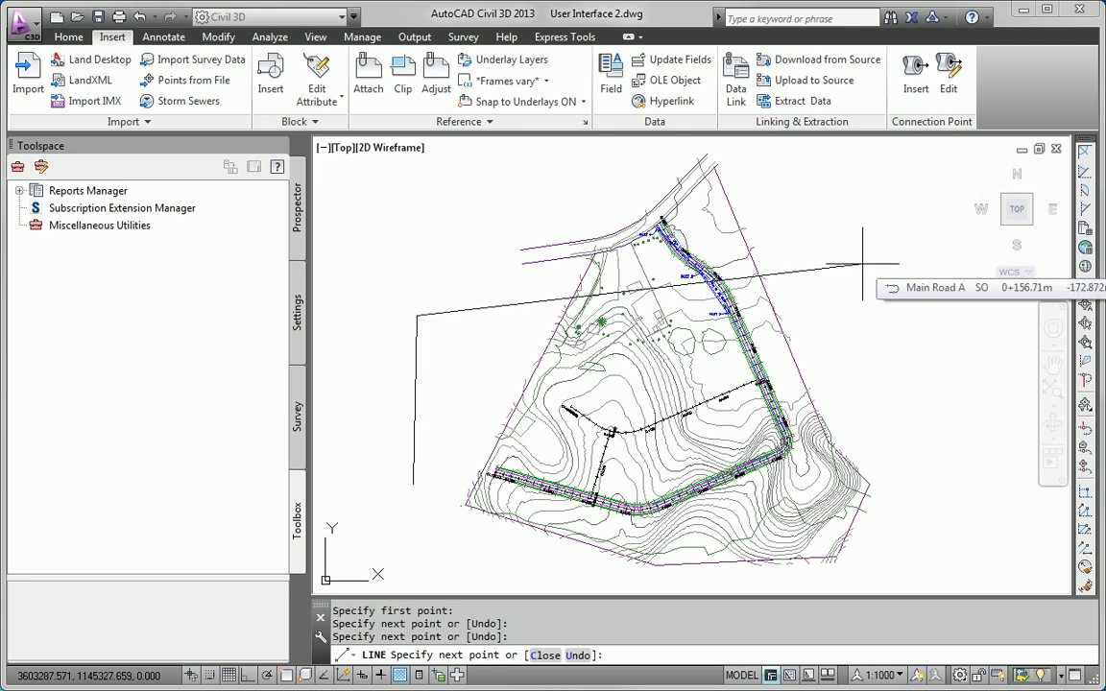
{"action": "left_click", "coordinate": [916, 393]}
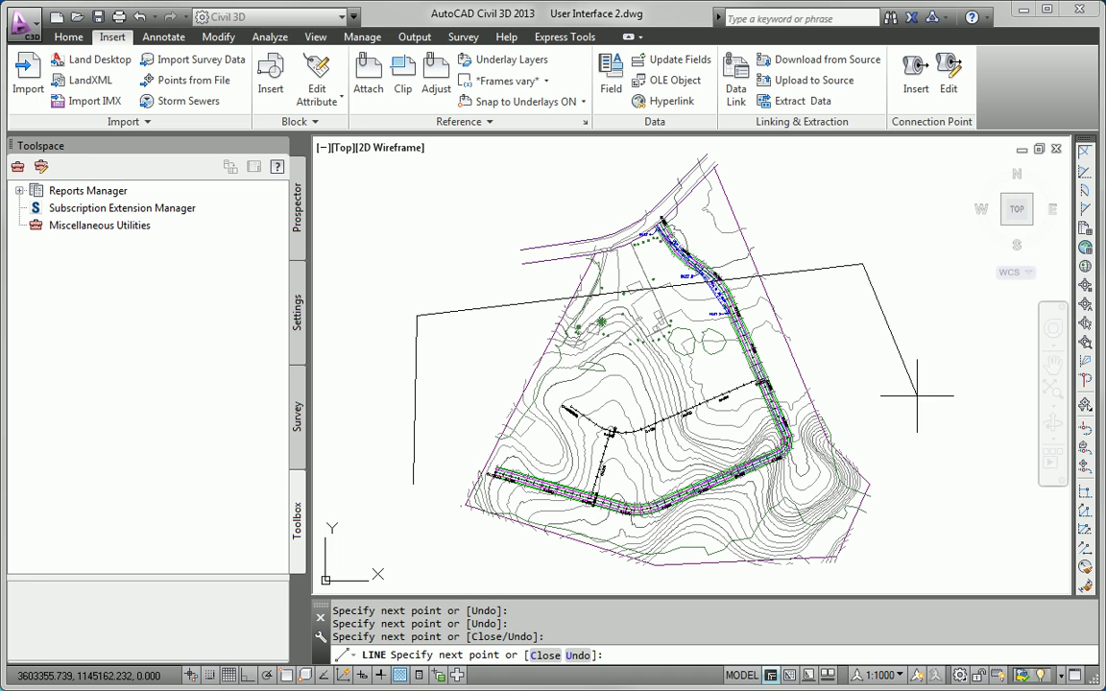
{"action": "left_click", "coordinate": [545, 655]}
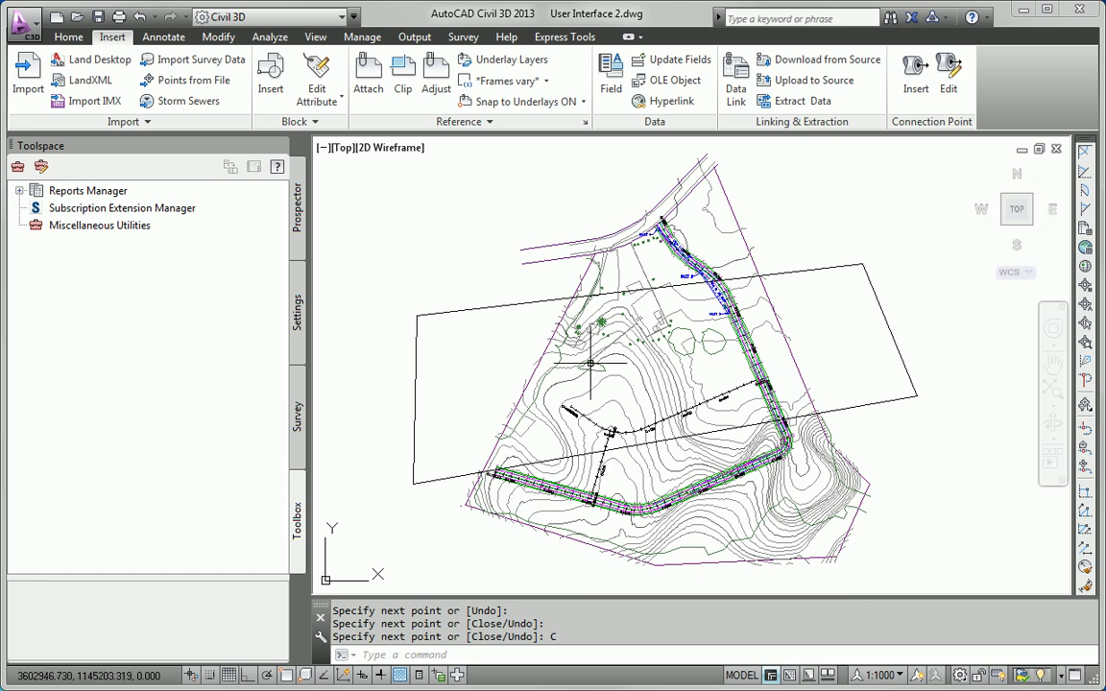
Step: Start a new alignment by layout, accepting its default creation settings
{"action": "key", "text": "Escape"}
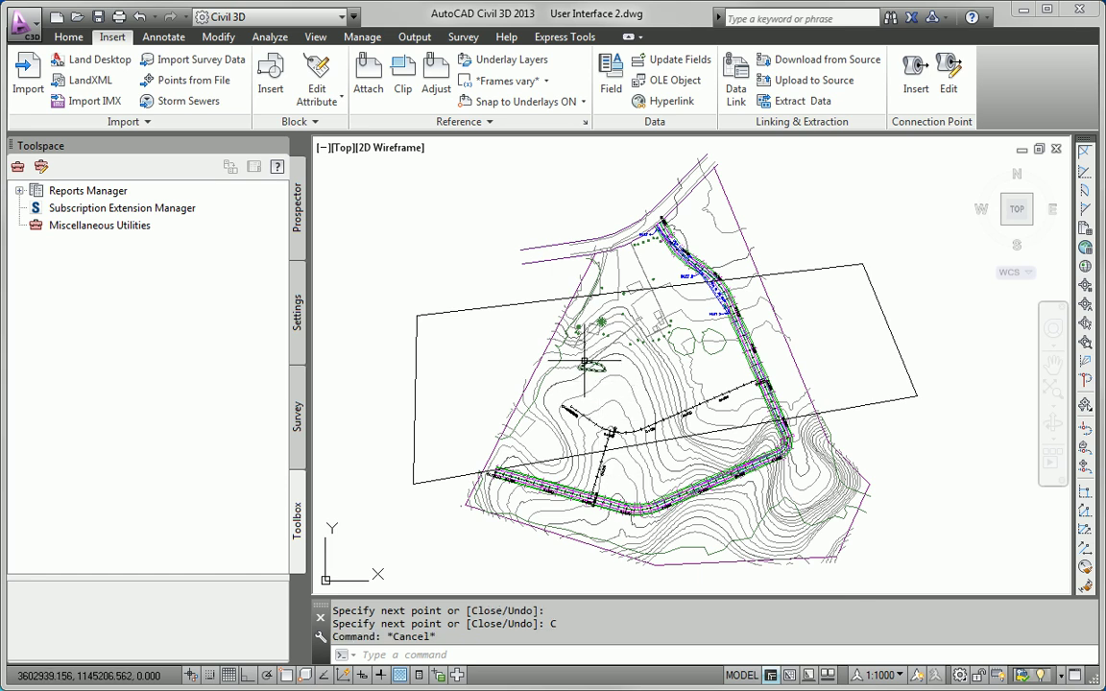
{"action": "left_click", "coordinate": [58, 37]}
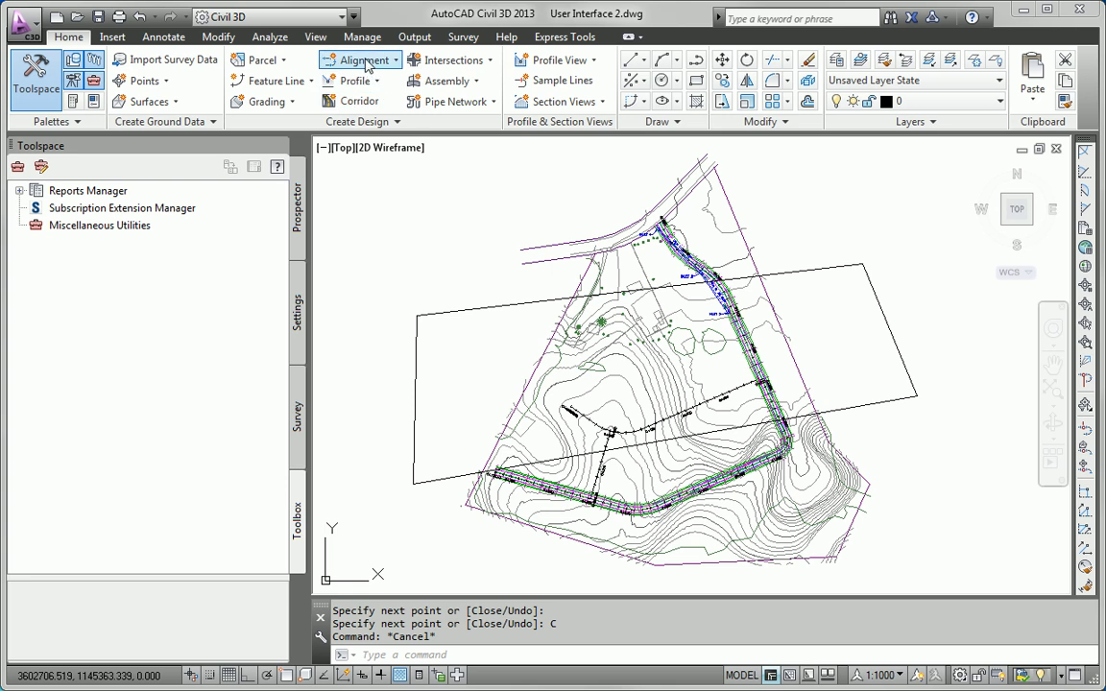
{"action": "left_click", "coordinate": [368, 63]}
{"action": "left_click", "coordinate": [405, 89]}
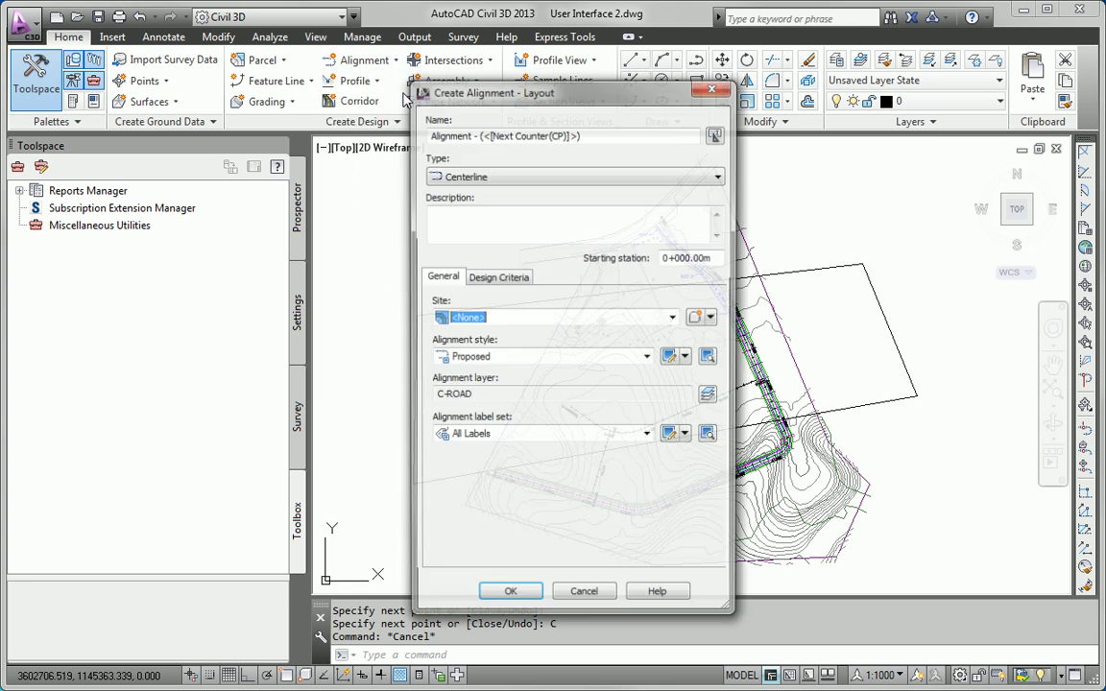
{"action": "left_click", "coordinate": [515, 597]}
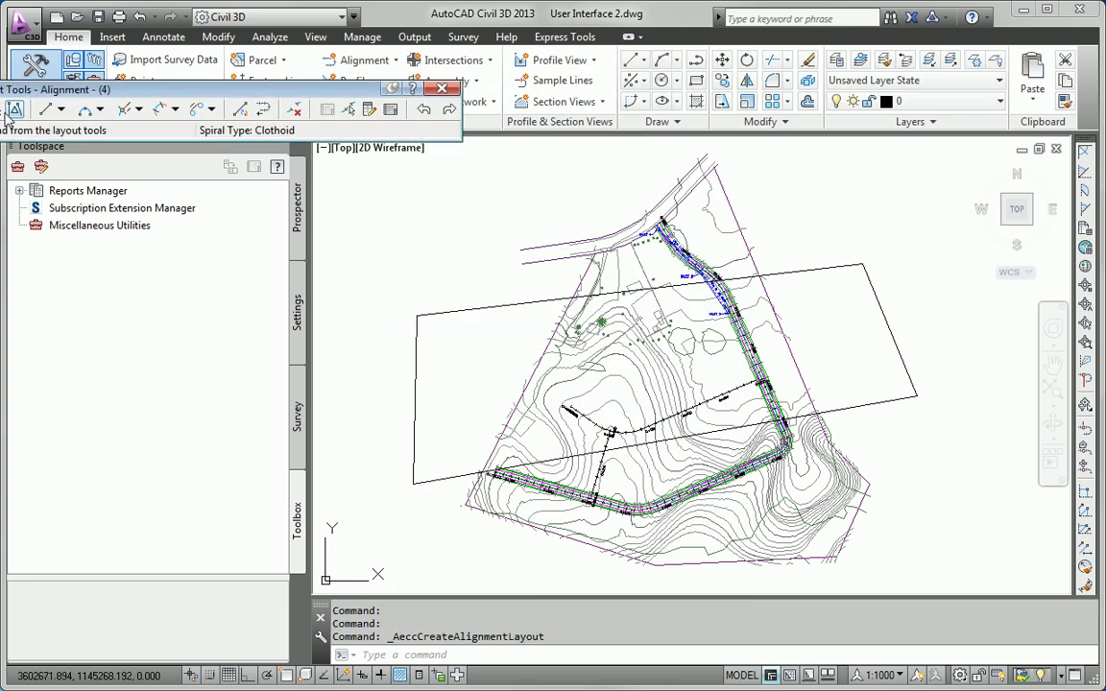
Step: Lay out Tan-Tan (With Curves) PIs from west of the site, over the north, to the north-east
{"action": "left_click_drag", "start_coordinate": [32, 89], "coordinate": [281, 81]}
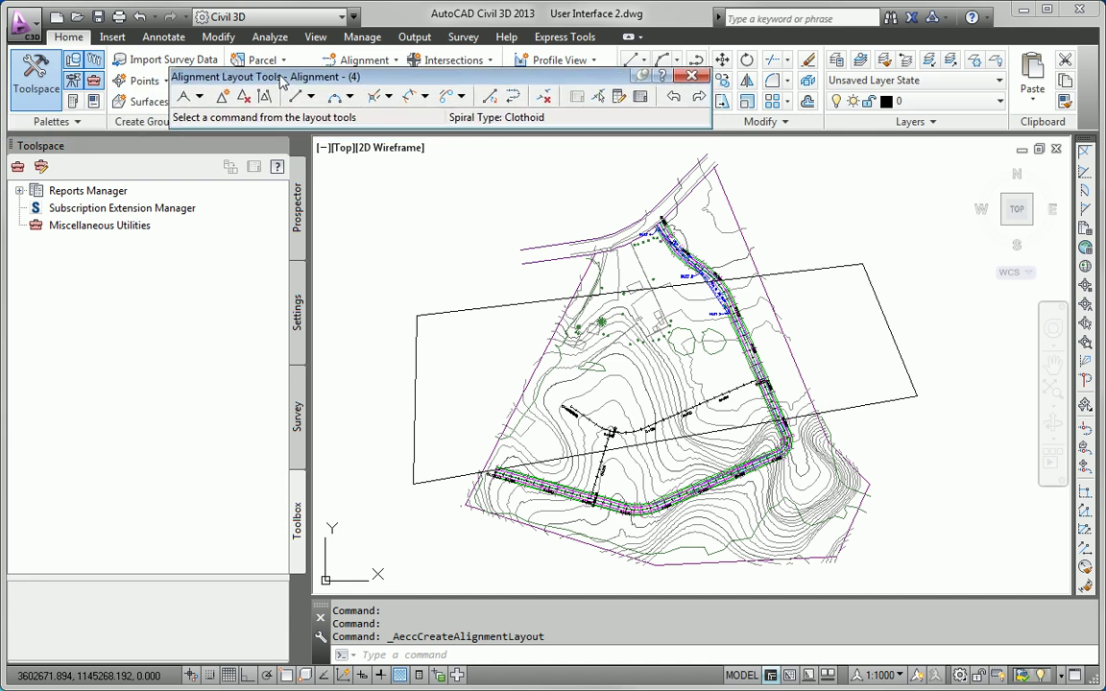
{"action": "left_click", "coordinate": [199, 96]}
{"action": "left_click", "coordinate": [217, 135]}
{"action": "left_click", "coordinate": [372, 460]}
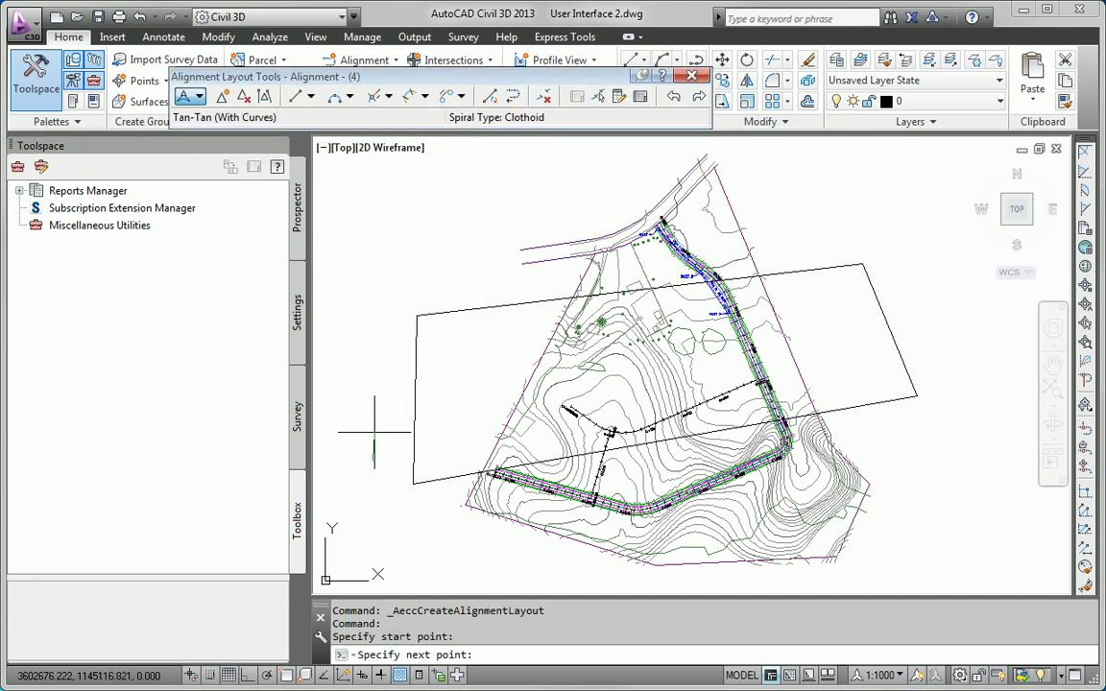
{"action": "left_click", "coordinate": [422, 240]}
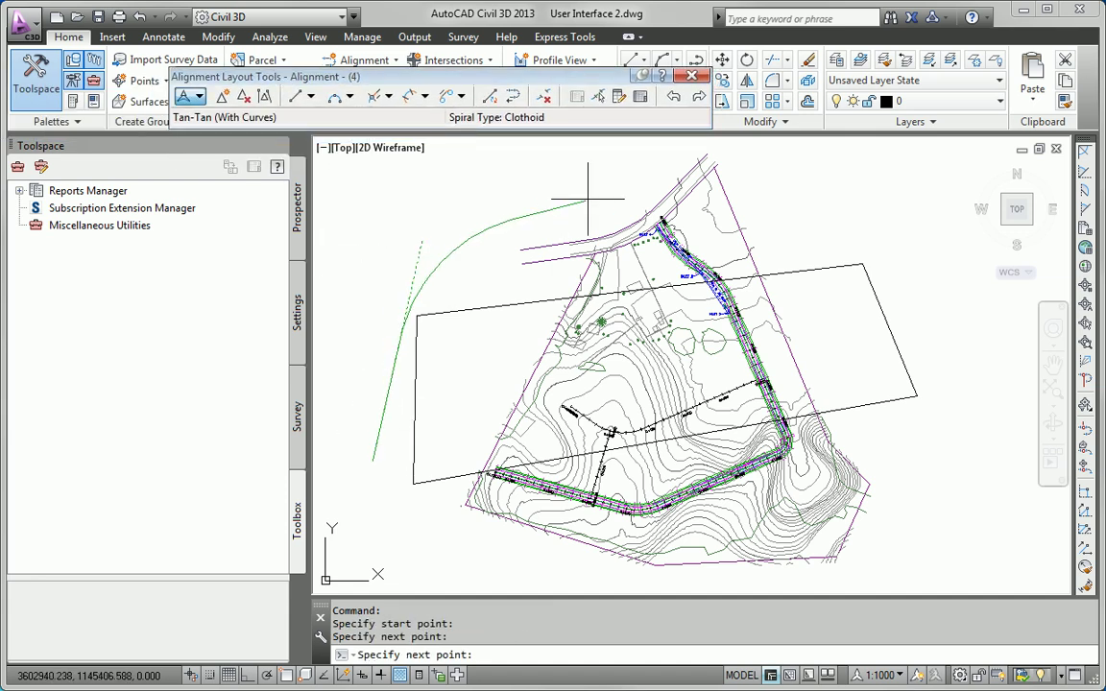
{"action": "left_click", "coordinate": [864, 189]}
{"action": "key", "text": "Escape"}
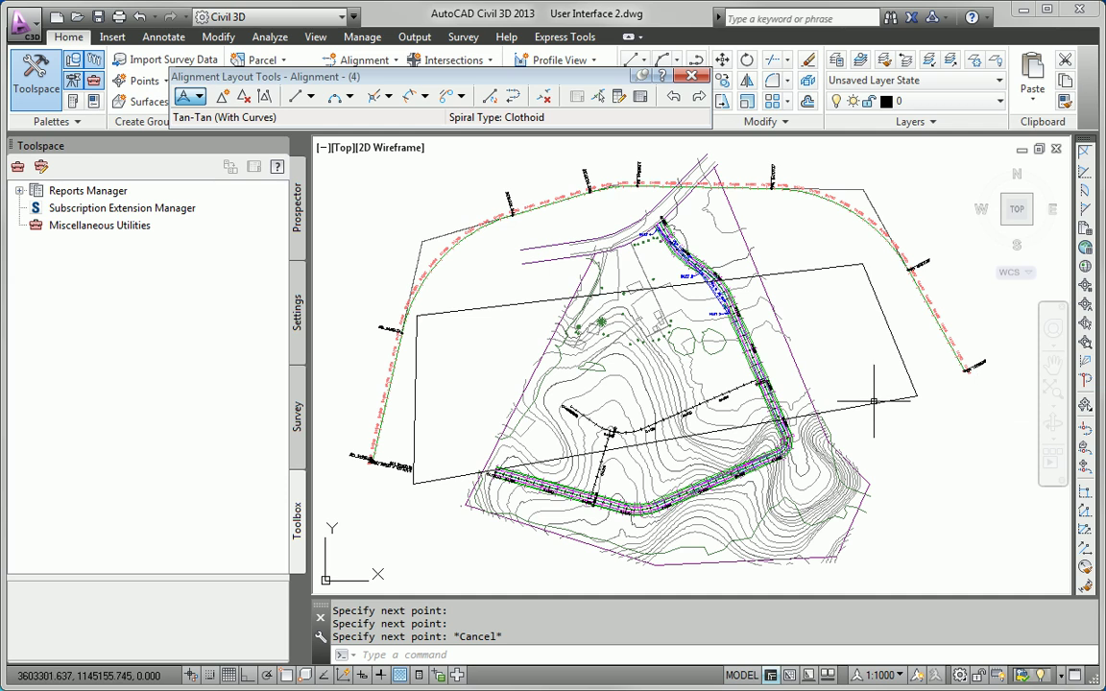
Step: In Prospector, expand Centerline Alignments and select Alignment - (4), Main Road A and Side Road A
{"action": "left_click", "coordinate": [302, 243]}
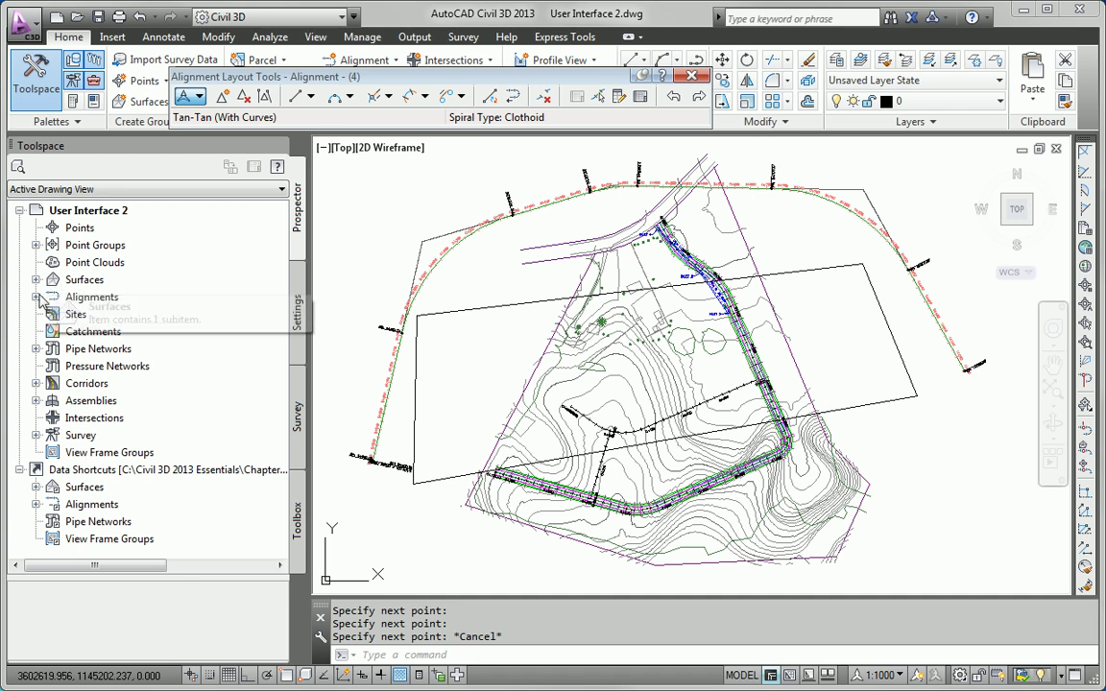
{"action": "left_click", "coordinate": [35, 297]}
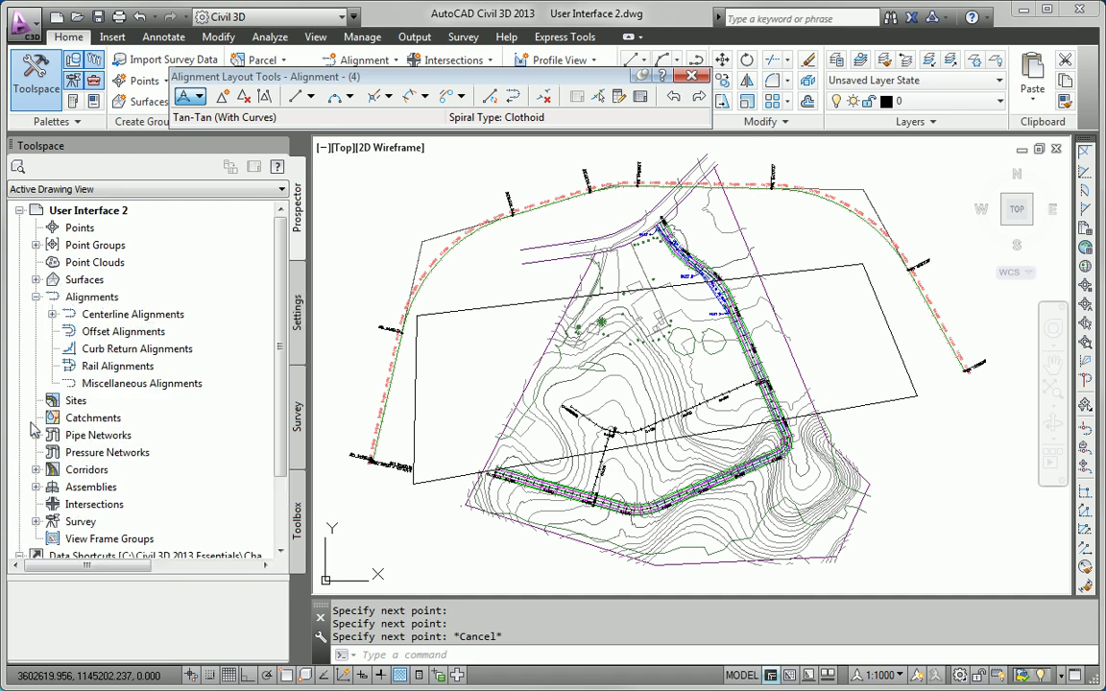
{"action": "left_click", "coordinate": [52, 314]}
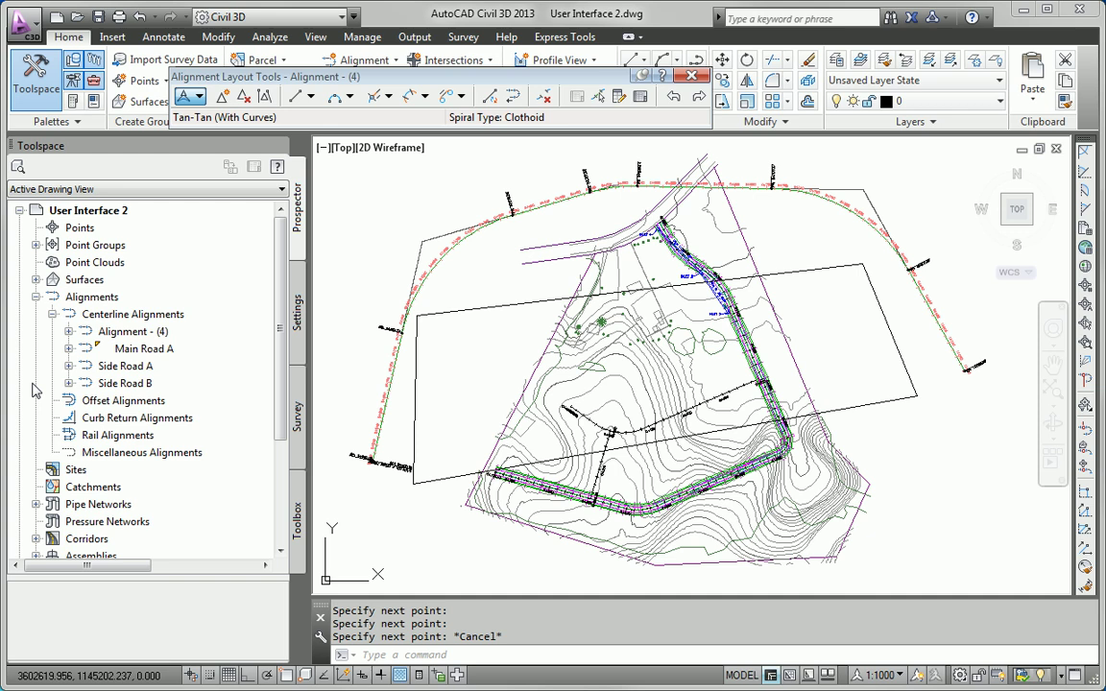
{"action": "left_click", "coordinate": [68, 331]}
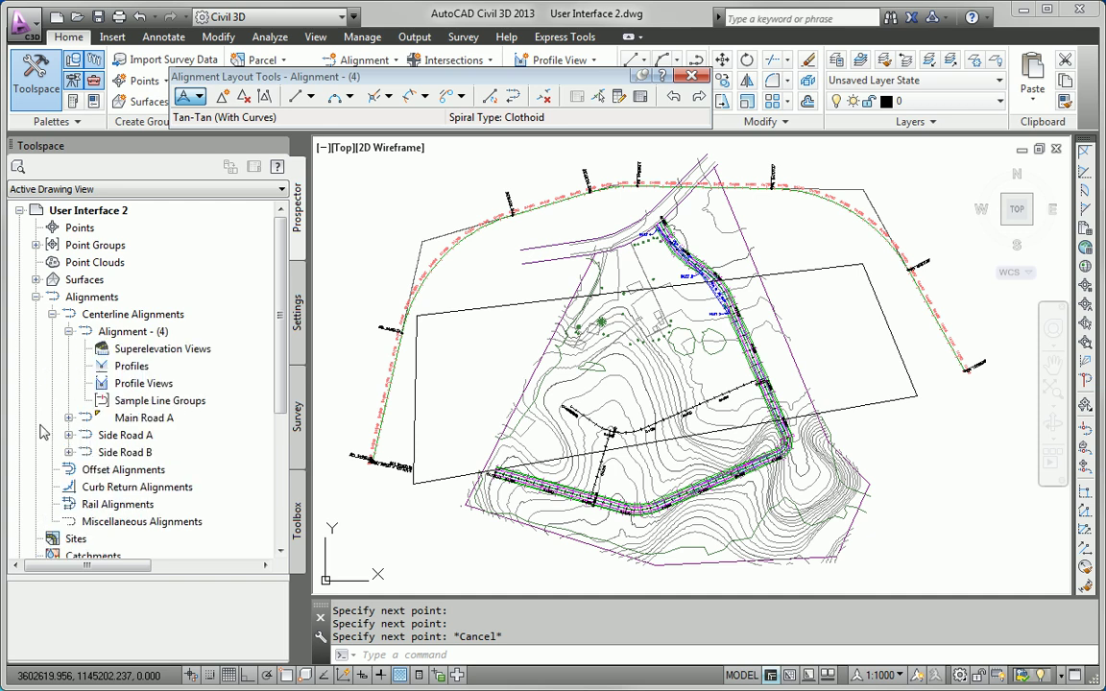
{"action": "left_click", "coordinate": [123, 331]}
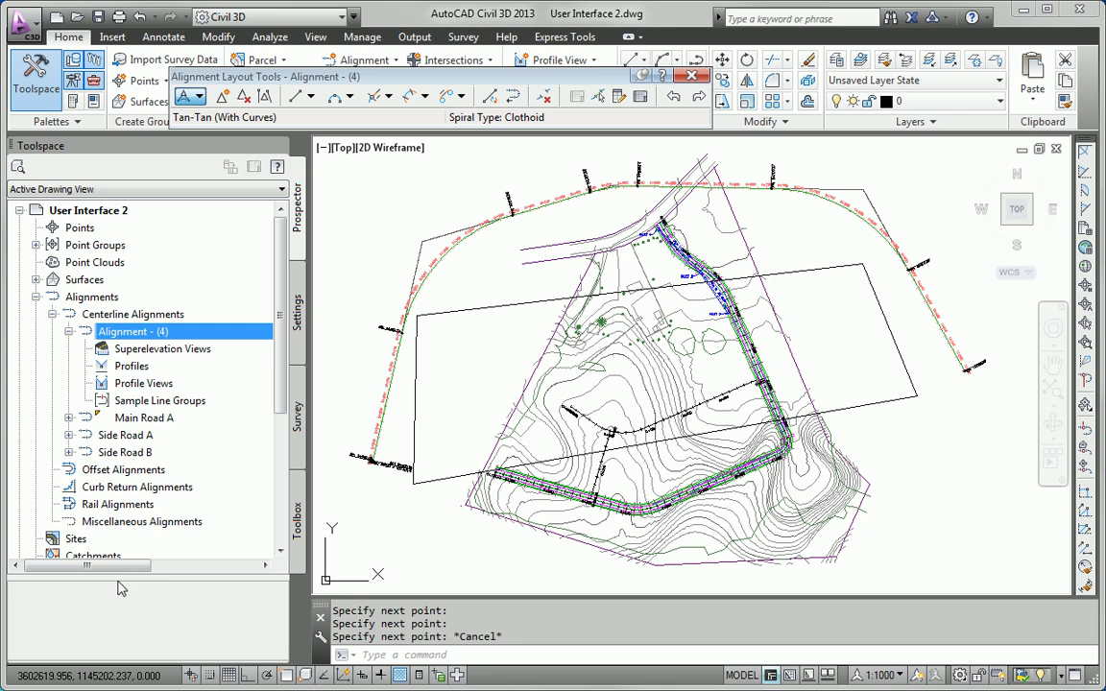
{"action": "left_click", "coordinate": [152, 418]}
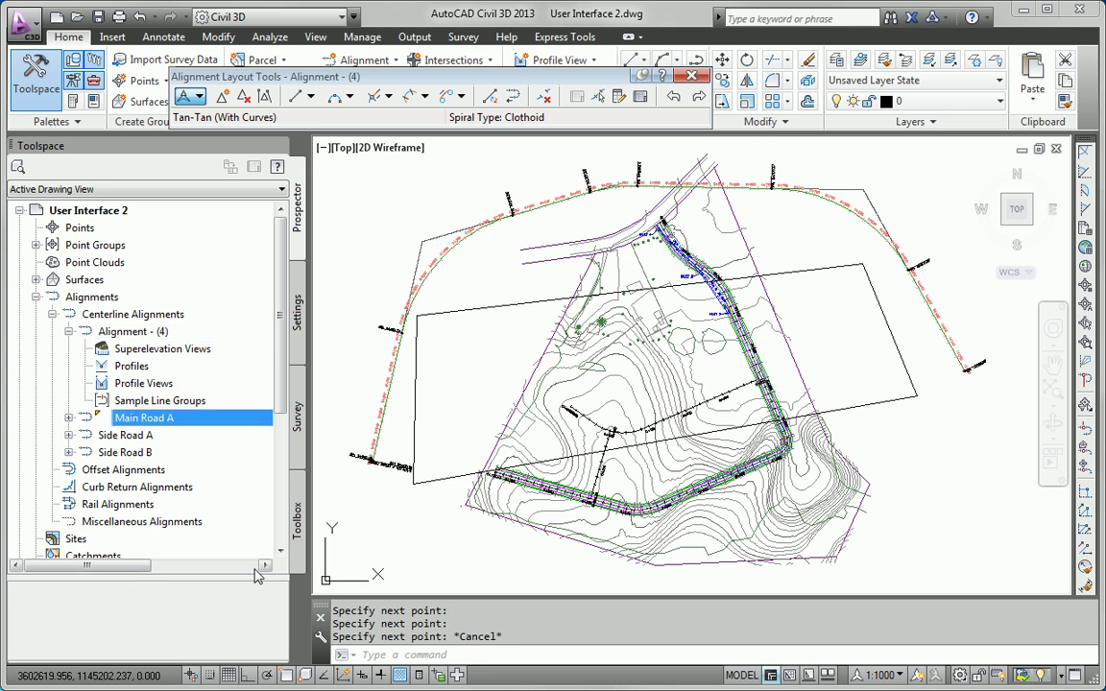
{"action": "left_click", "coordinate": [132, 435]}
{"action": "mouse_move", "coordinate": [135, 437]}
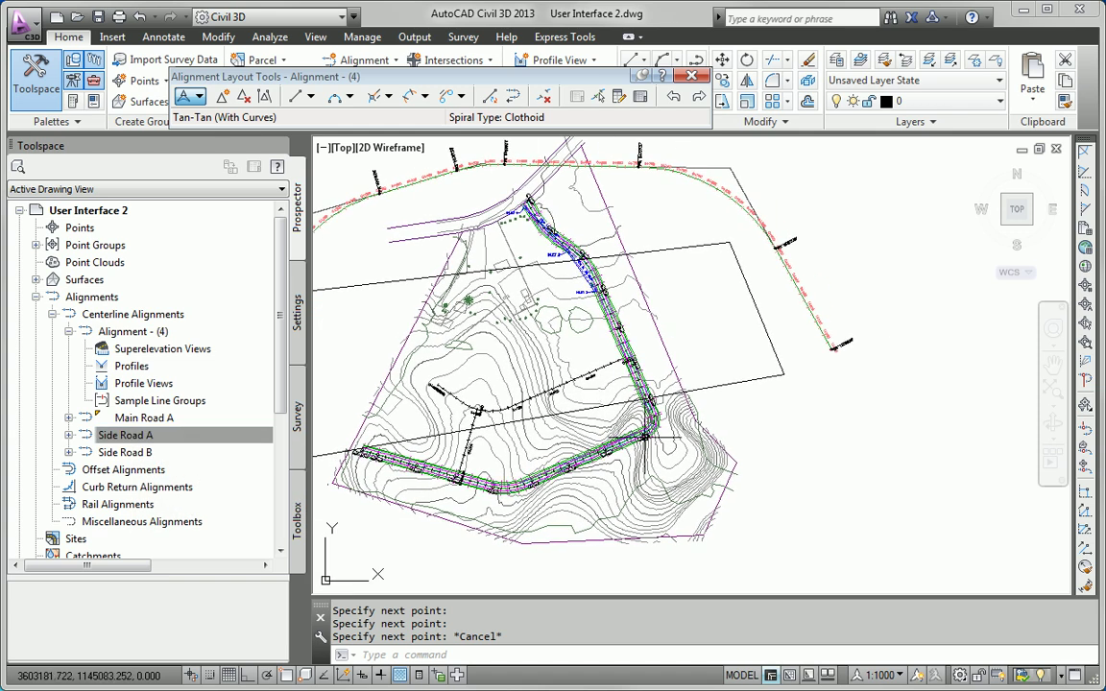
Step: Start a line and place its first point east of the site
{"action": "mouse_move", "coordinate": [644, 437]}
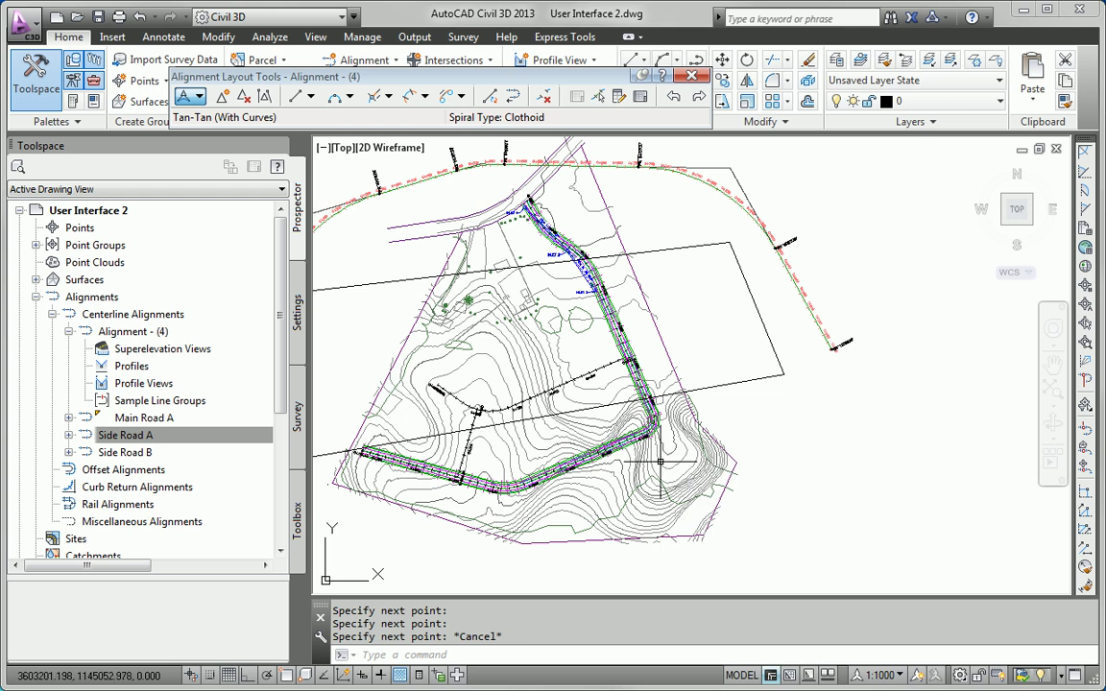
{"action": "type", "text": "1"}
{"action": "key", "text": "Return"}
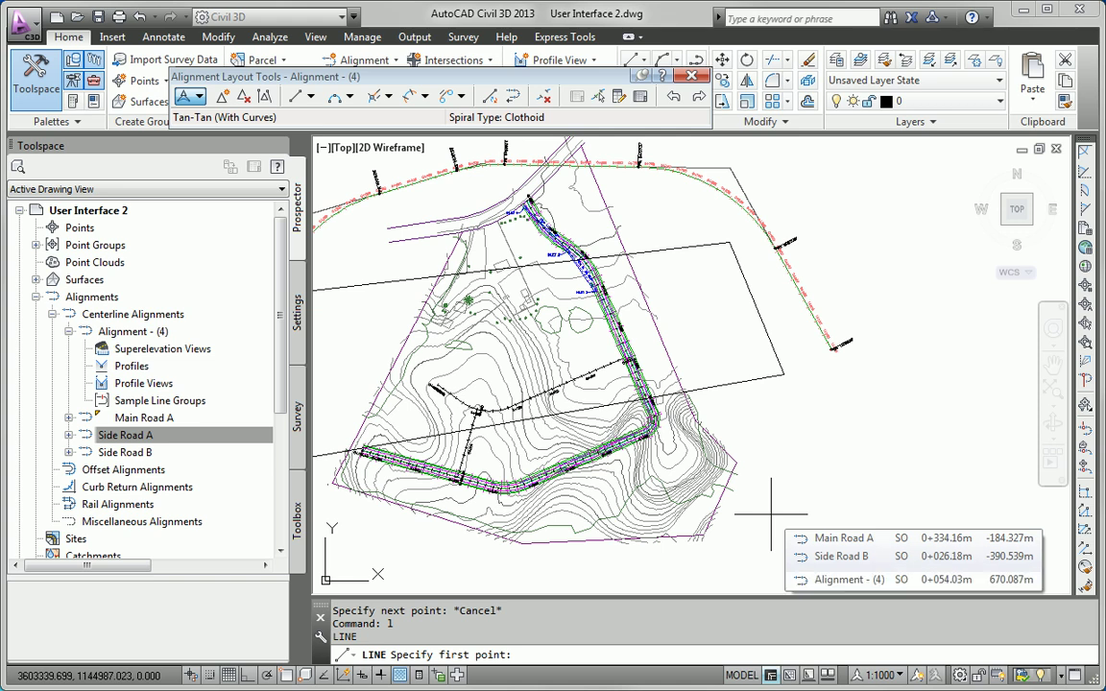
{"action": "left_click", "coordinate": [779, 547]}
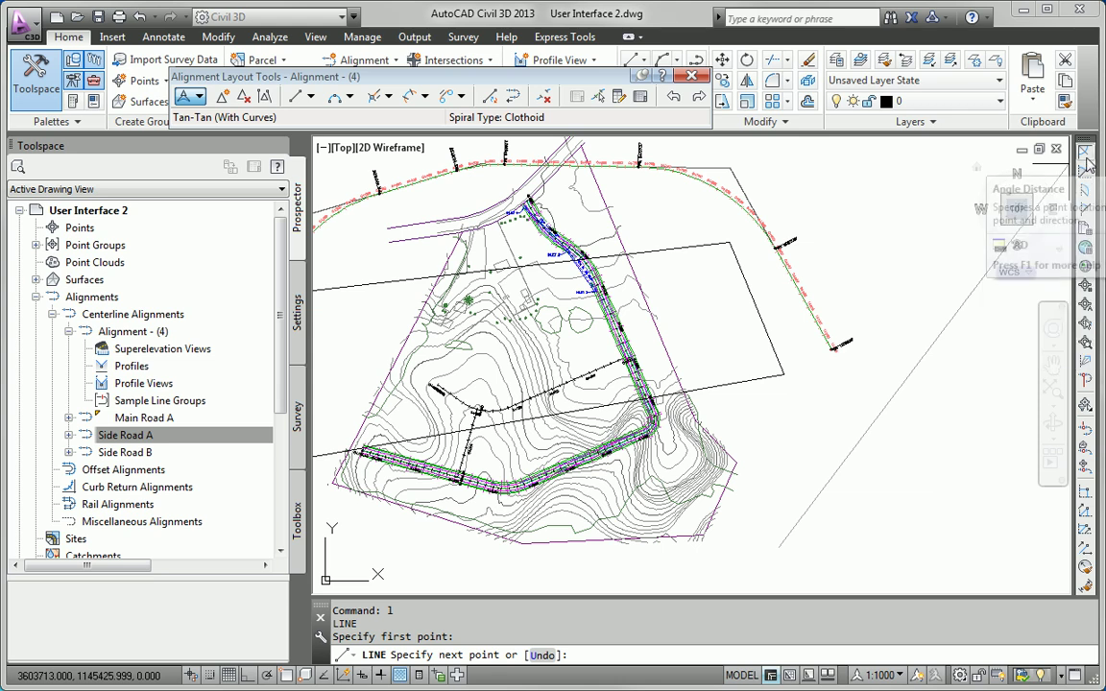
Step: Finish the line with Angle Distance at 45 degrees and 500 long from a reference direction
{"action": "left_click", "coordinate": [1086, 155]}
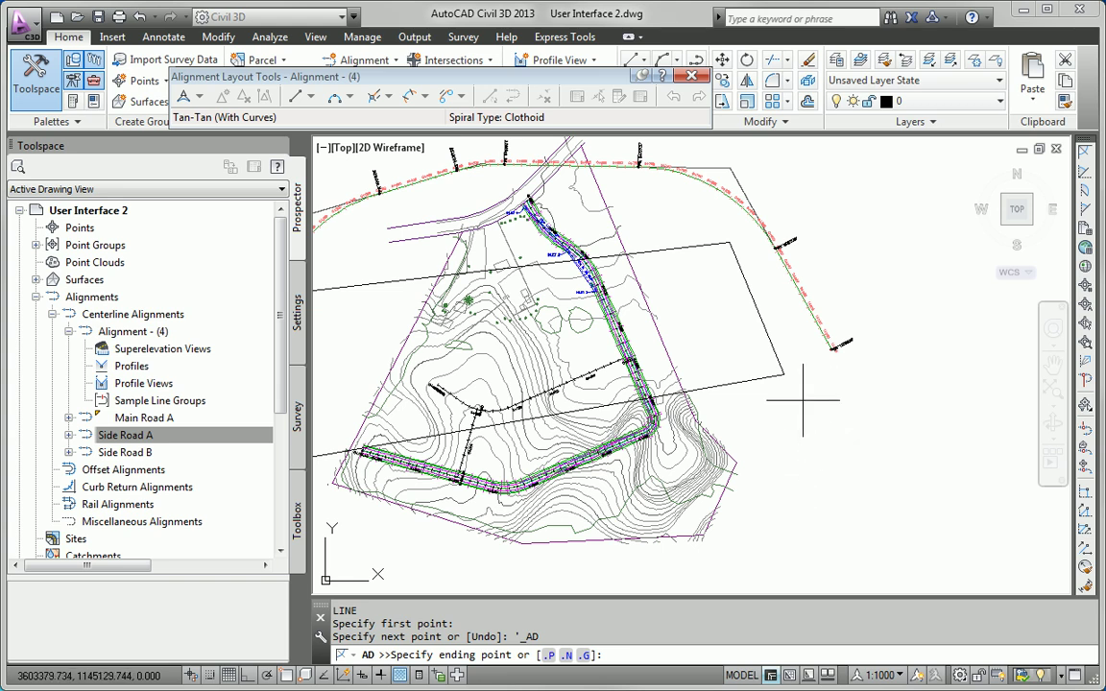
{"action": "left_click", "coordinate": [803, 367]}
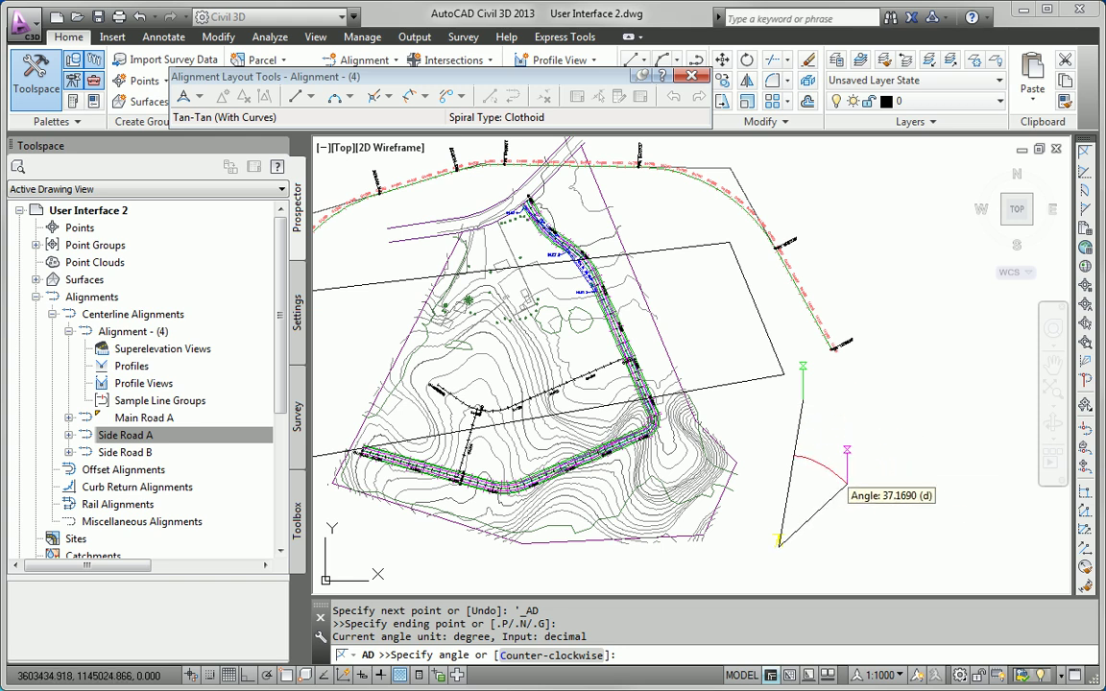
{"action": "type", "text": "45"}
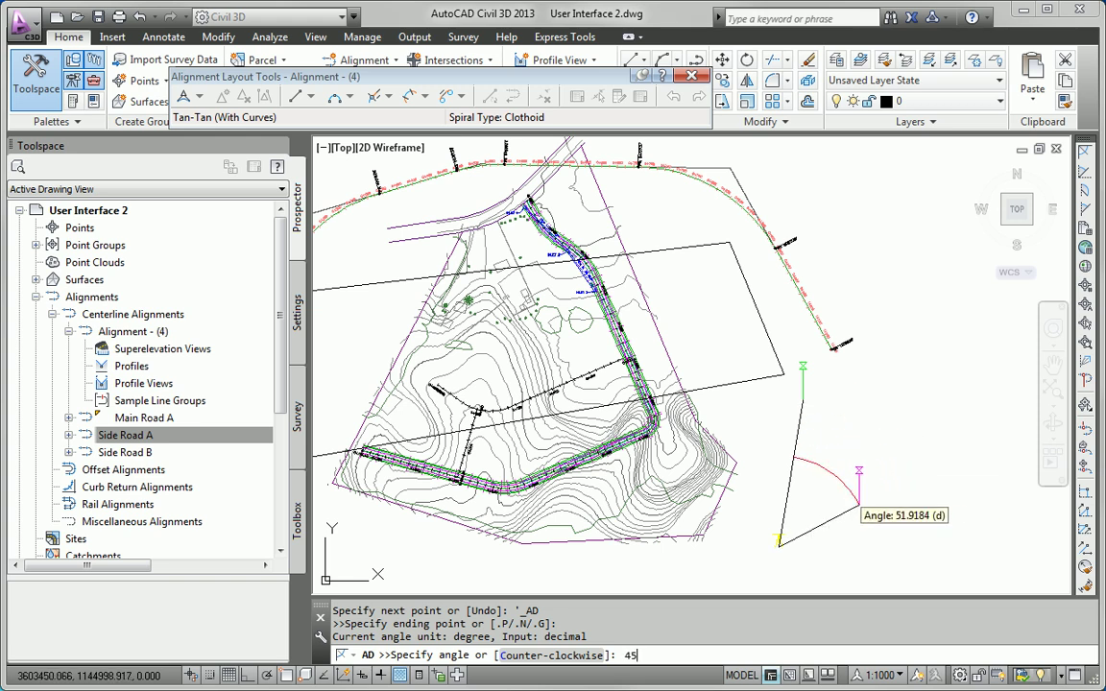
{"action": "key", "text": "Return"}
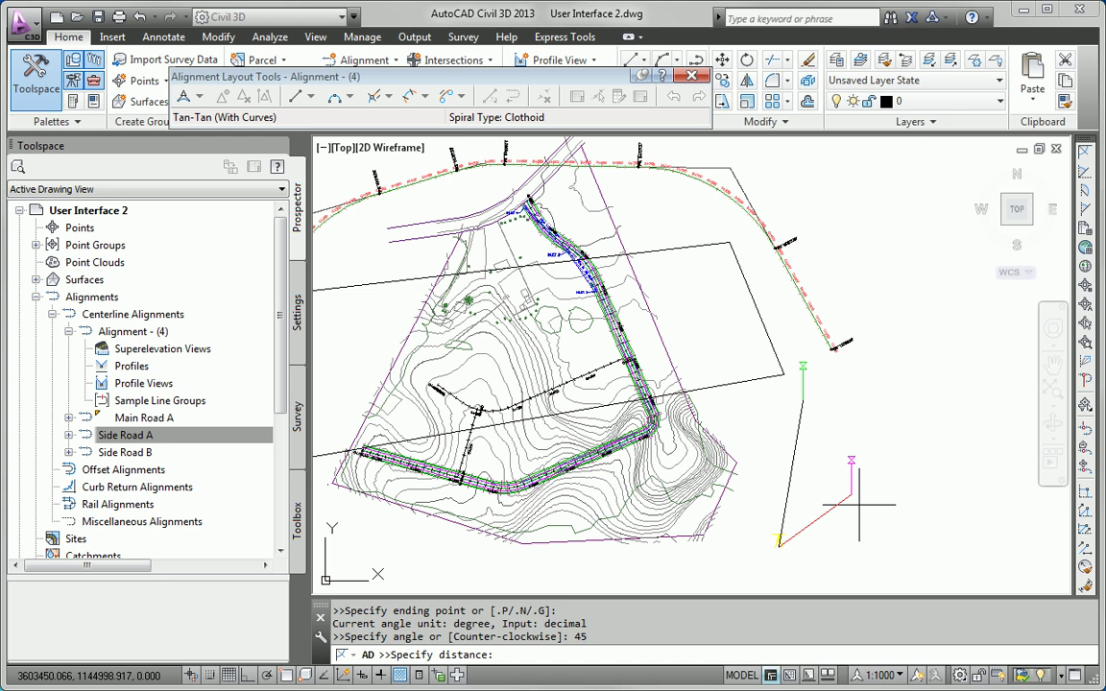
{"action": "type", "text": "500"}
{"action": "key", "text": "Return"}
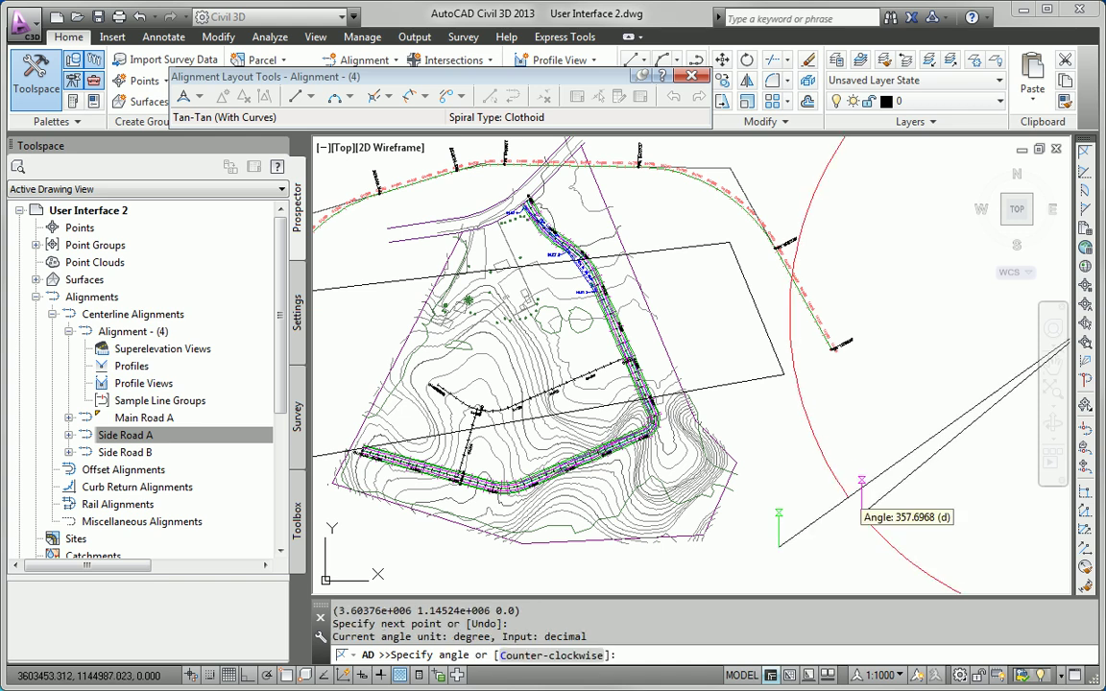
{"action": "key", "text": "Escape"}
{"action": "key", "text": "Escape"}
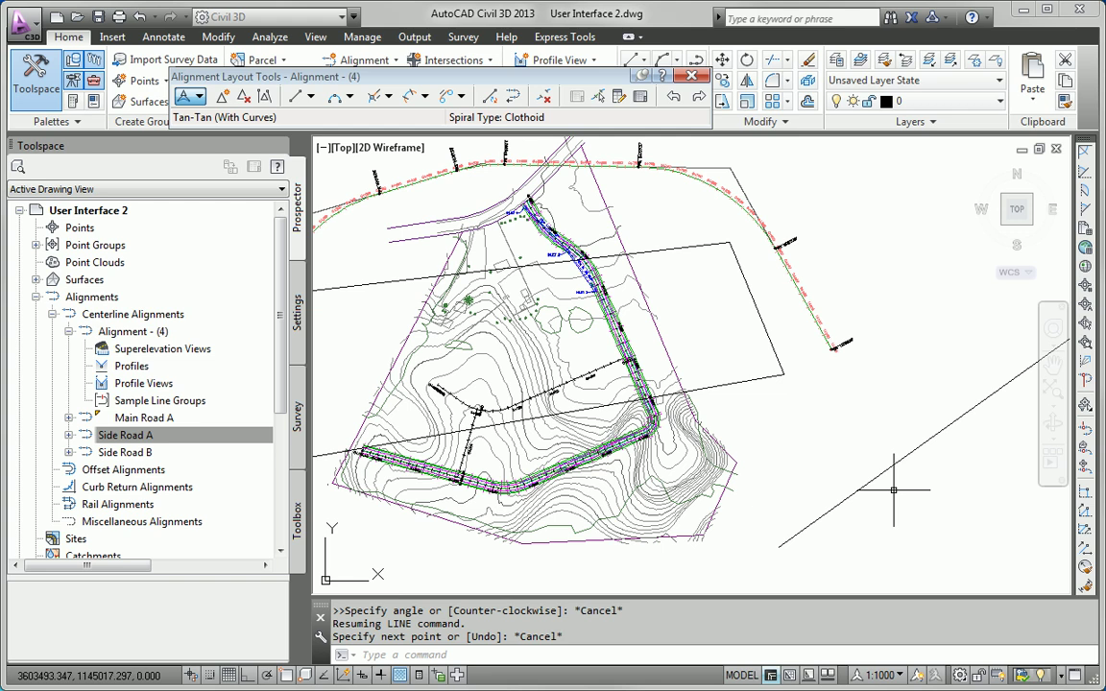
{"action": "mouse_move", "coordinate": [894, 493]}
{"action": "middle_mouse_down"}
{"action": "mouse_move", "coordinate": [600, 459]}
{"action": "mouse_move", "coordinate": [621, 439]}
{"action": "middle_mouse_up"}
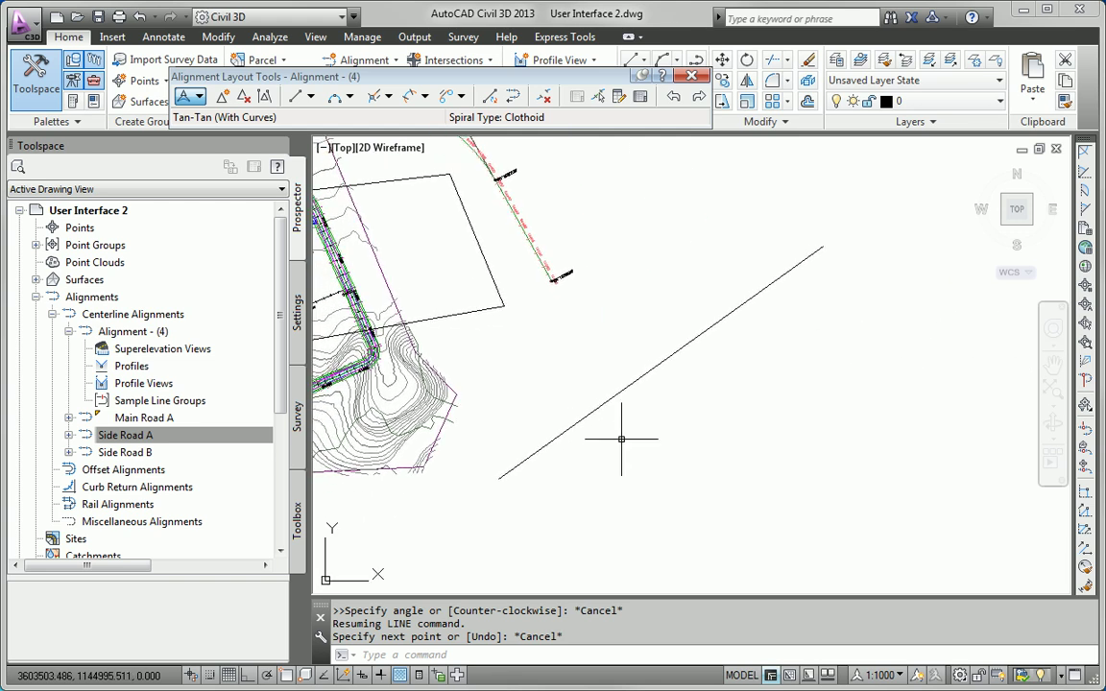
{"action": "mouse_move", "coordinate": [621, 439]}
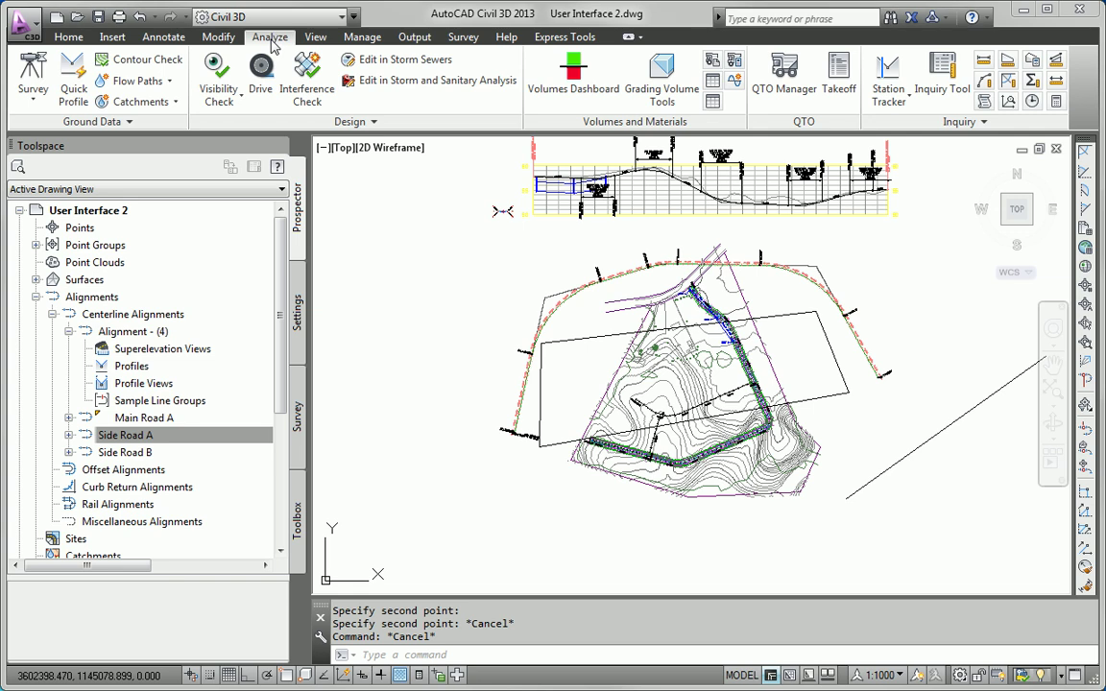
Step: Set the Inquiry Tool to Alignment Station and Offset at Point and bring up the alignment list
{"action": "left_click", "coordinate": [958, 82]}
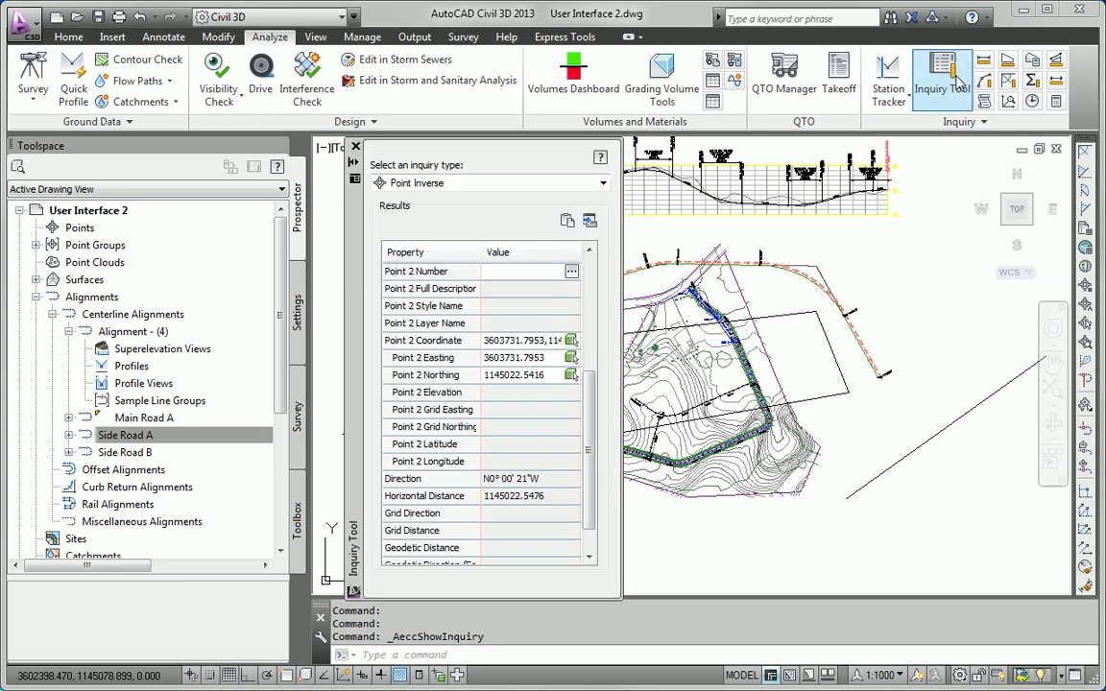
{"action": "left_click", "coordinate": [602, 183]}
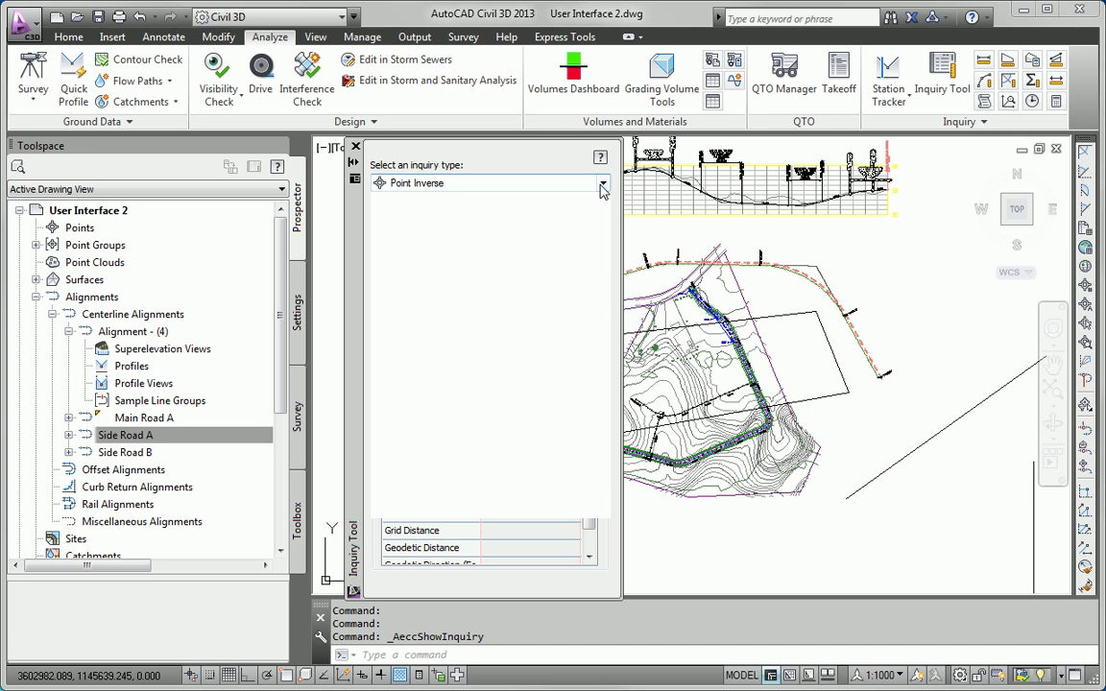
{"action": "left_click", "coordinate": [428, 254]}
{"action": "left_click", "coordinate": [381, 254]}
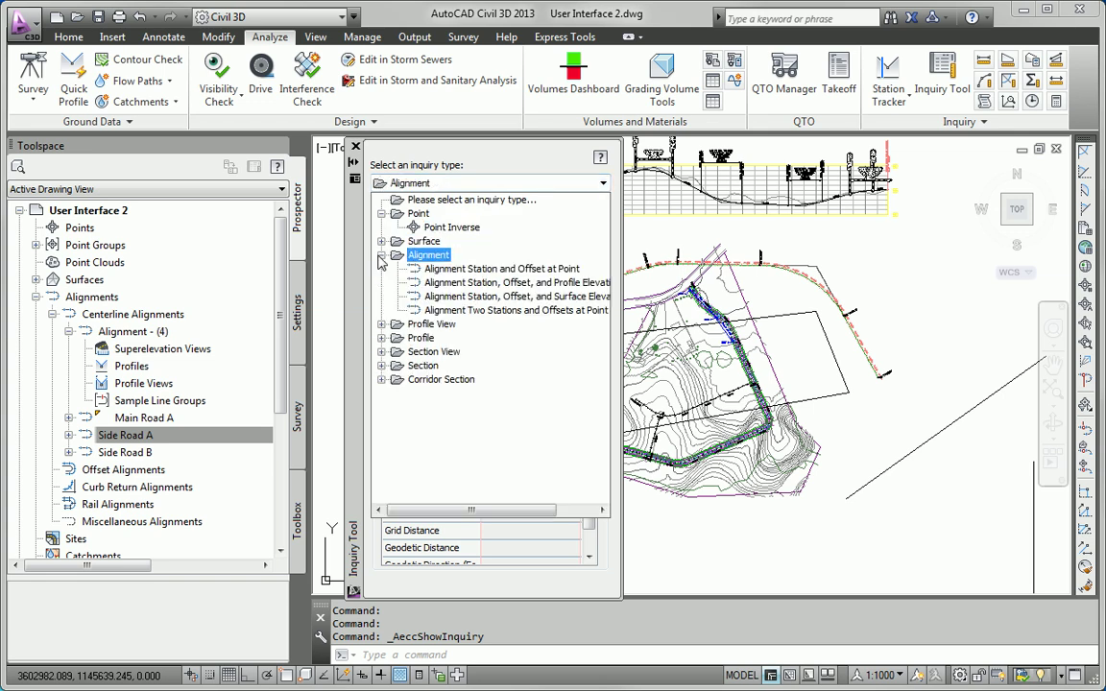
{"action": "left_click", "coordinate": [495, 270]}
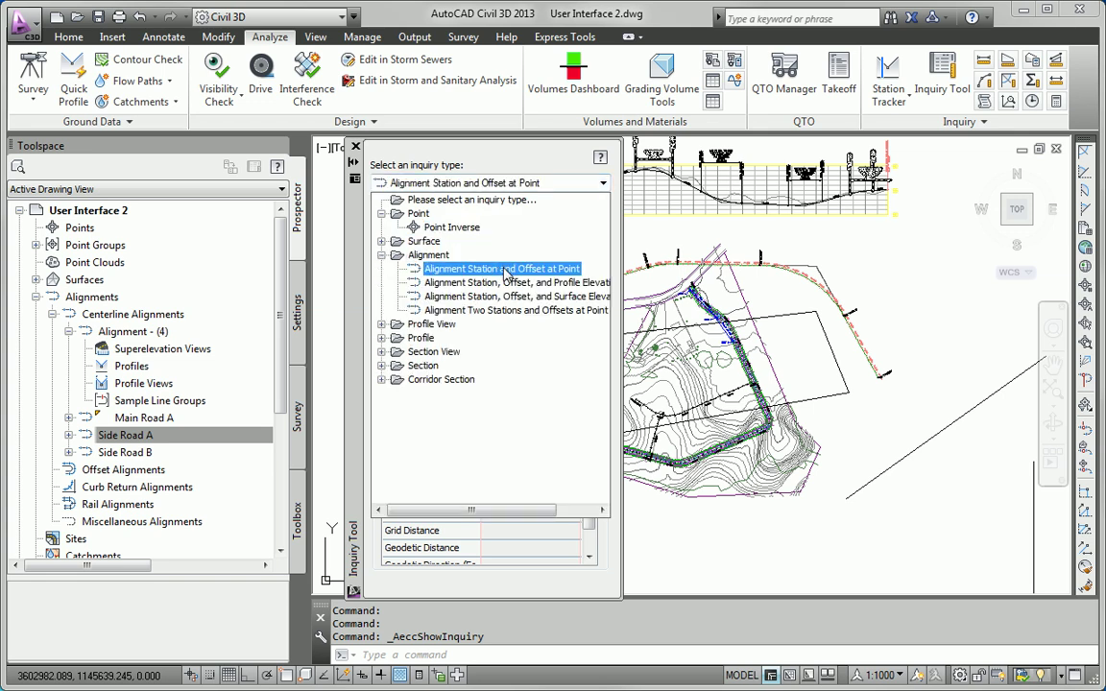
{"action": "left_click", "coordinate": [506, 271]}
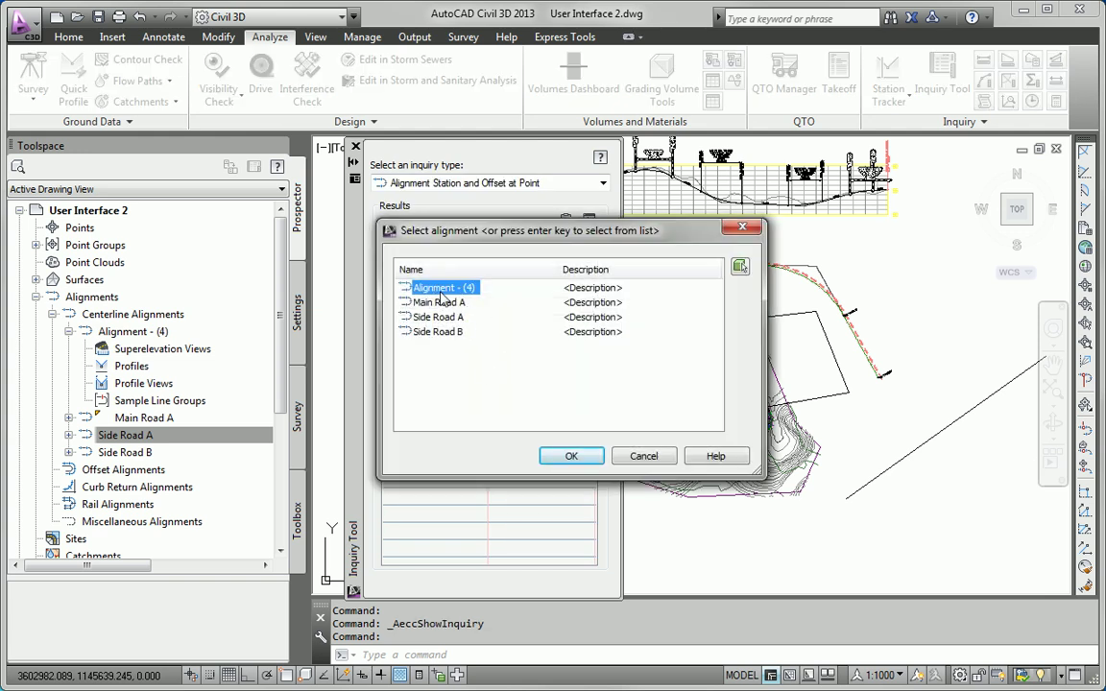
Step: Use Alignment - (4) and pick a point, reading station 0+794.68m and offset 29.198m
{"action": "left_click", "coordinate": [572, 456]}
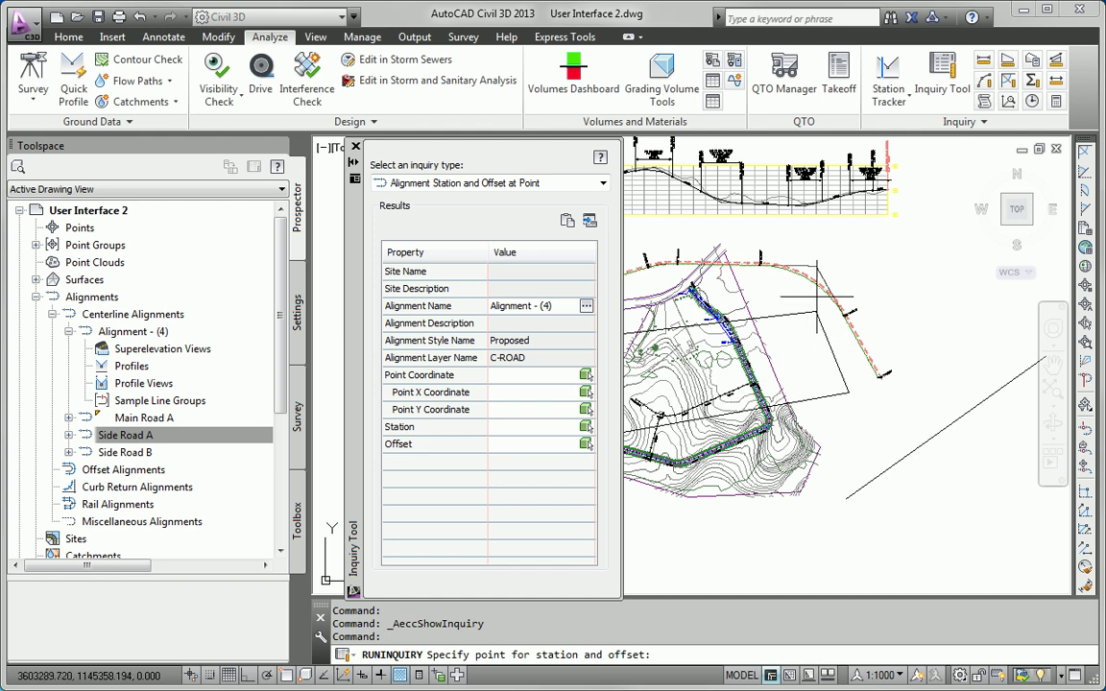
{"action": "left_click", "coordinate": [795, 292]}
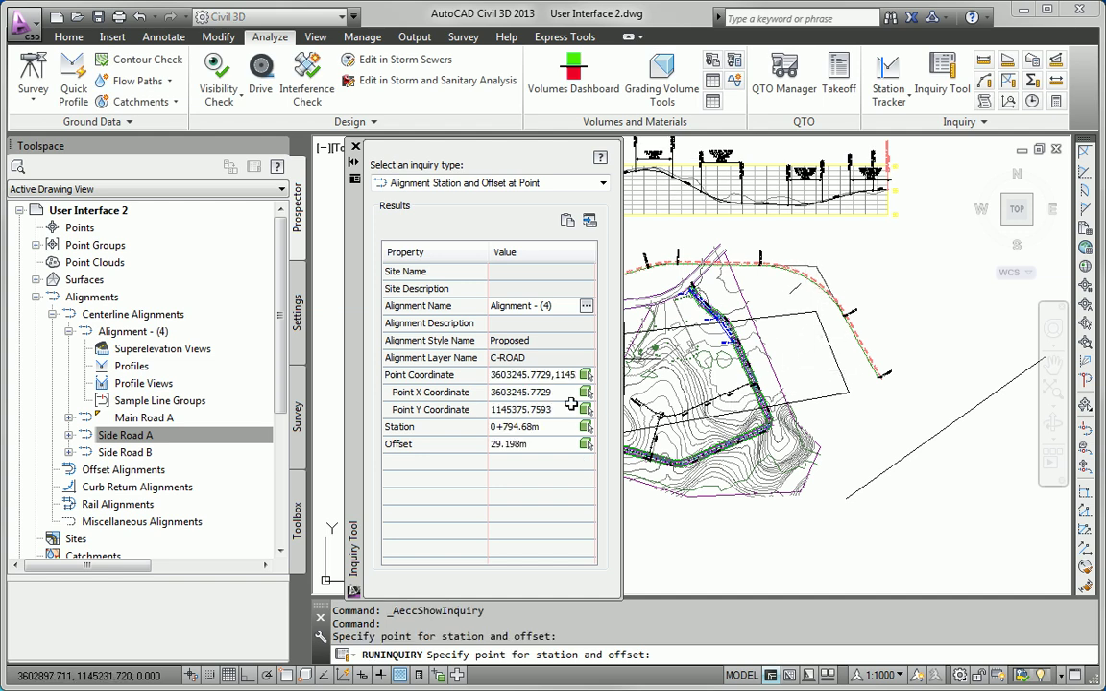
{"action": "left_click", "coordinate": [526, 444]}
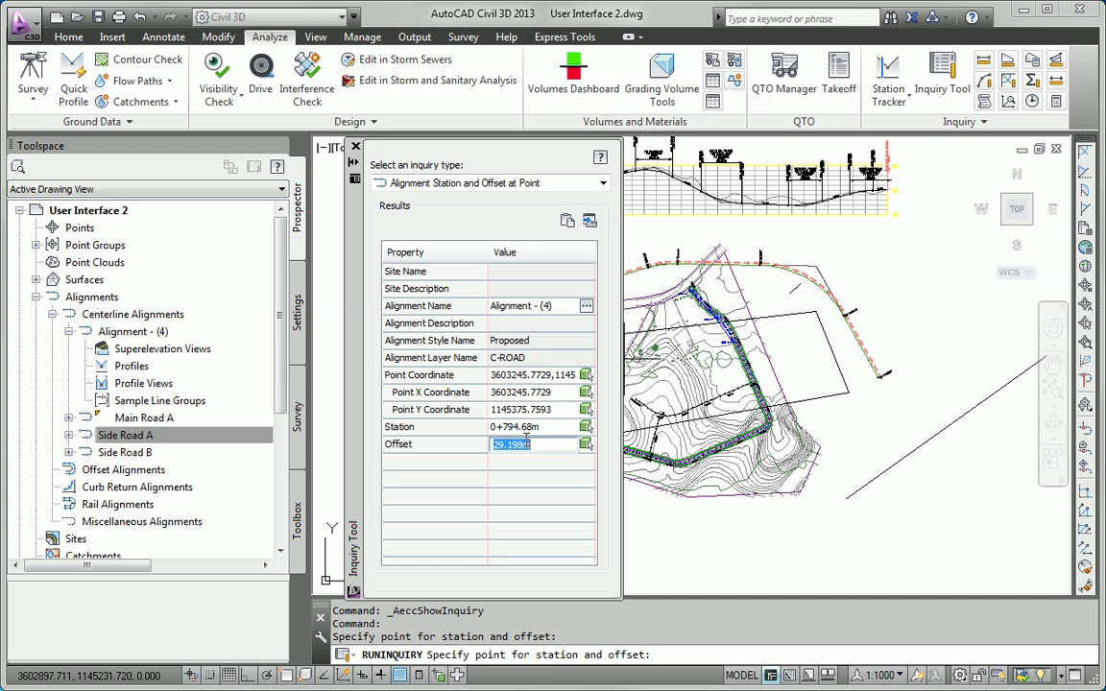
{"action": "key", "text": "Up"}
{"action": "key", "text": "Down"}
{"action": "left_click", "coordinate": [605, 184]}
{"action": "left_click", "coordinate": [605, 185]}
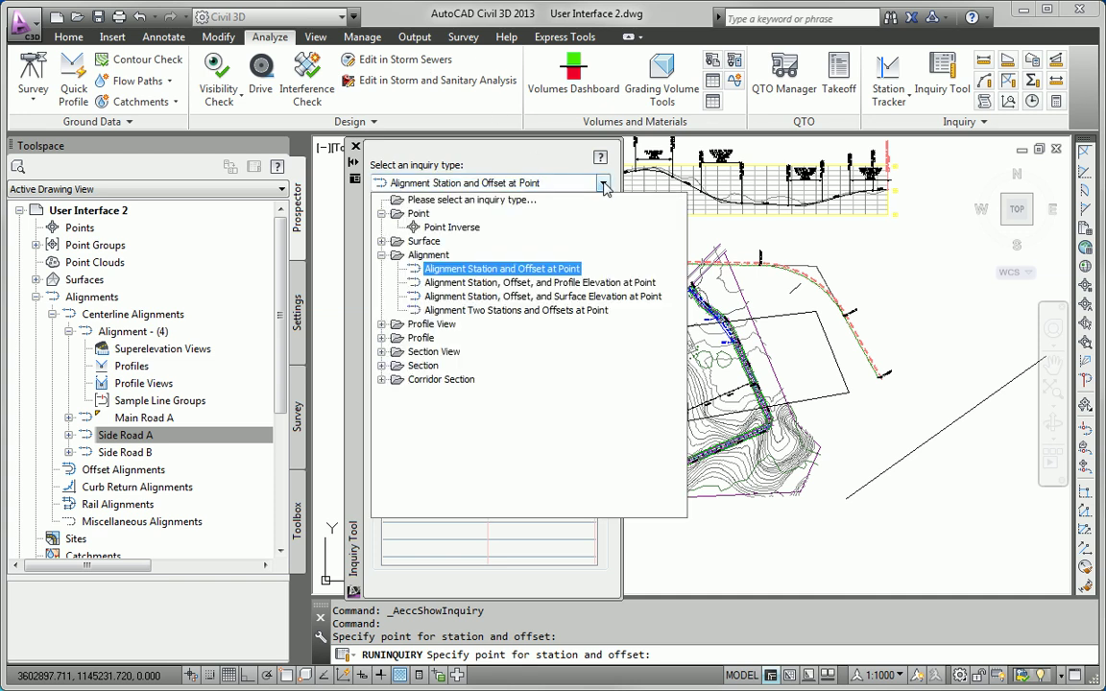